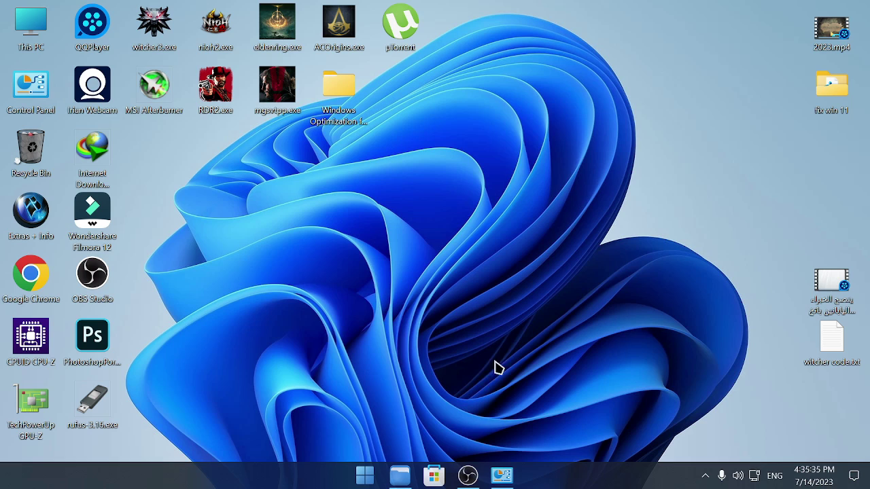
# Open the Calculator and move its window to the middle of the desktop.
pyautogui.click(365, 475)
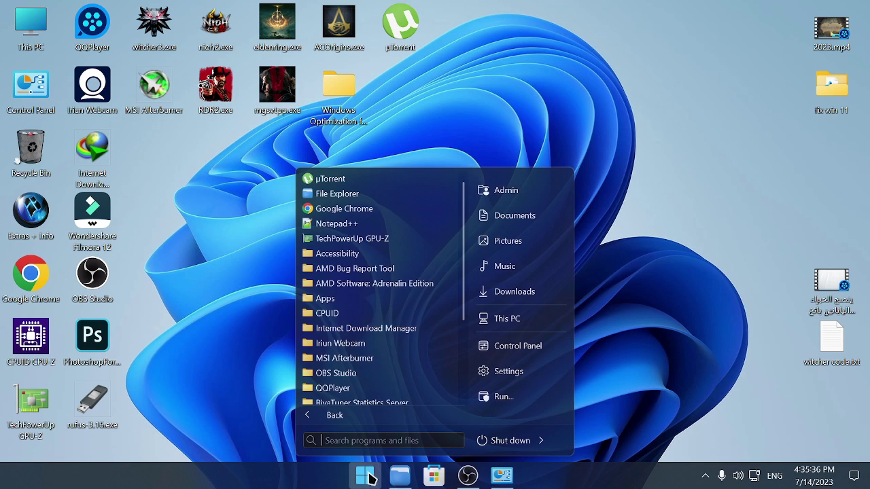
pyautogui.click(342, 303)
pyautogui.click(347, 315)
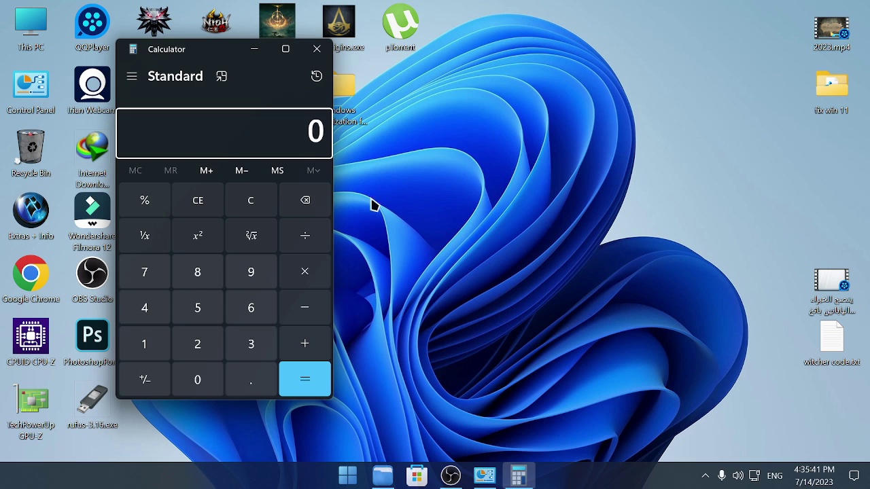
pyautogui.moveTo(208, 58); pyautogui.dragTo(475, 61)
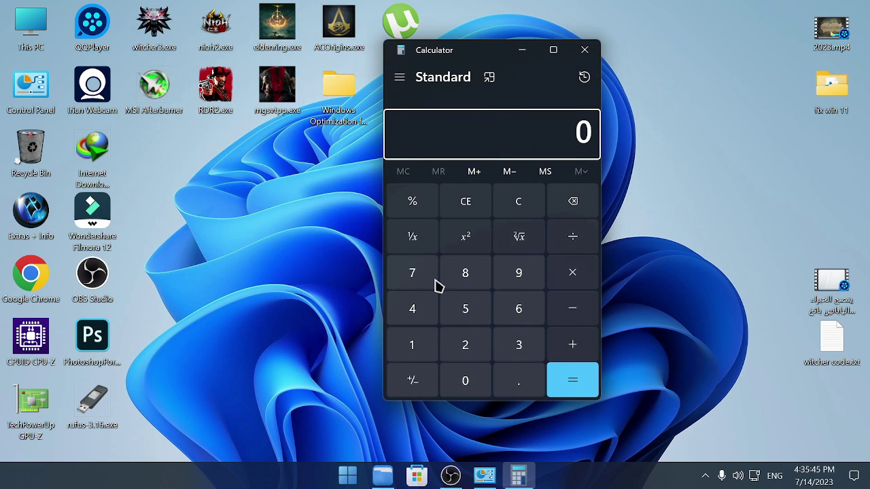
# Calculate 4 × 1024 in the Calculator to convert 4 GB to megabytes.
pyautogui.click(414, 310)
pyautogui.click(590, 280)
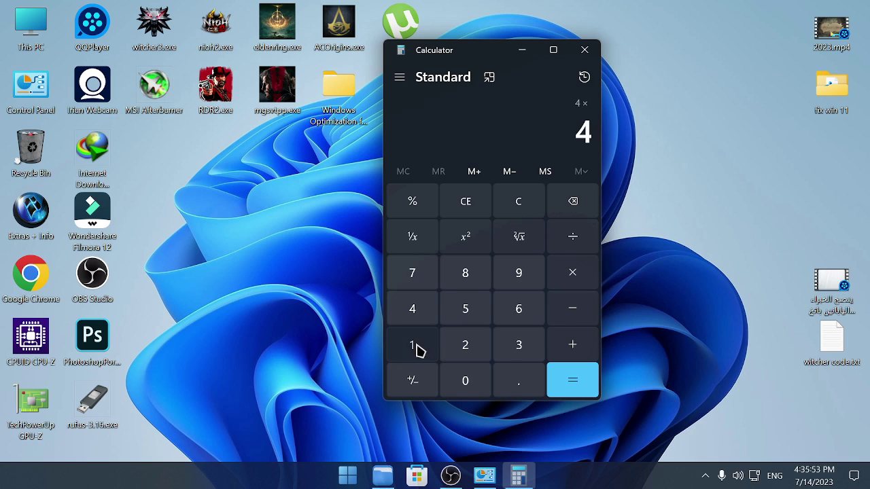
pyautogui.click(413, 349)
pyautogui.click(463, 382)
pyautogui.click(466, 350)
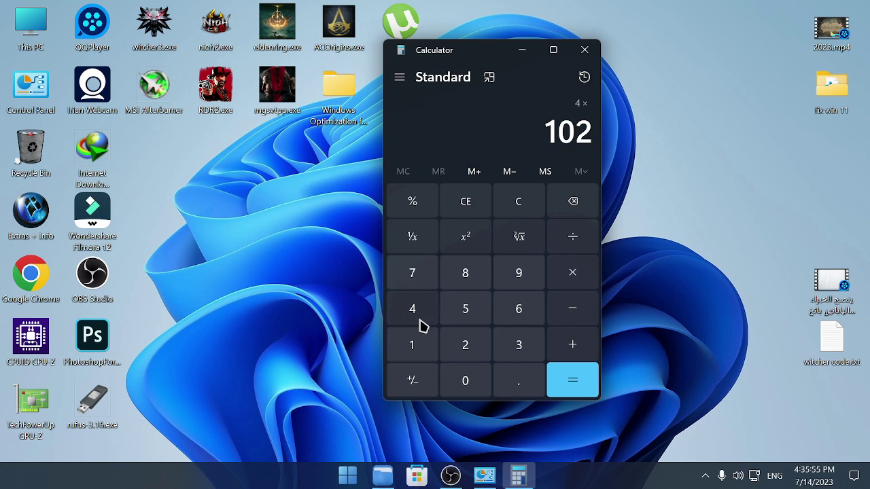
pyautogui.click(414, 316)
pyautogui.click(569, 382)
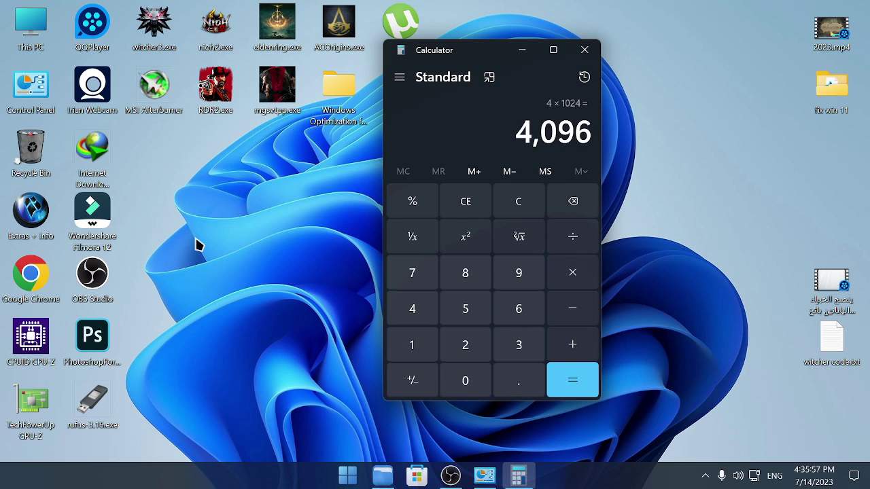
# Open the Virtual Memory settings through This PC's properties, the advanced system settings and the advanced performance options.
pyautogui.rightClick(37, 15)
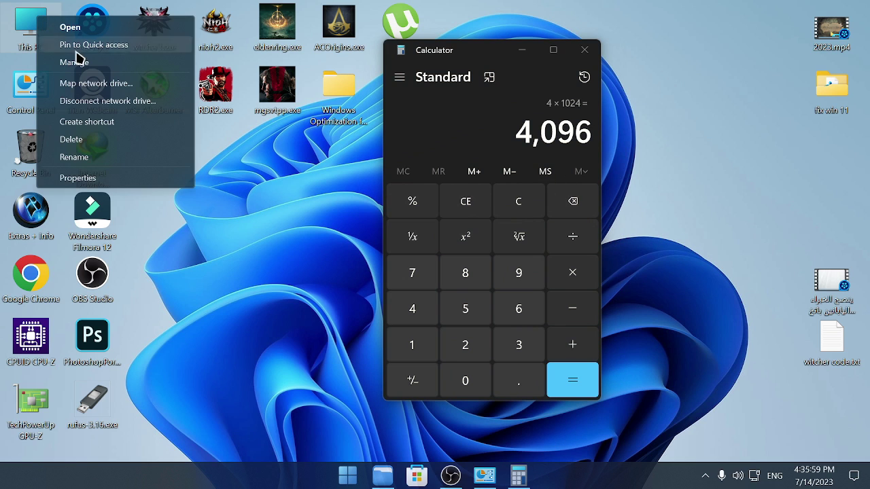
pyautogui.click(124, 179)
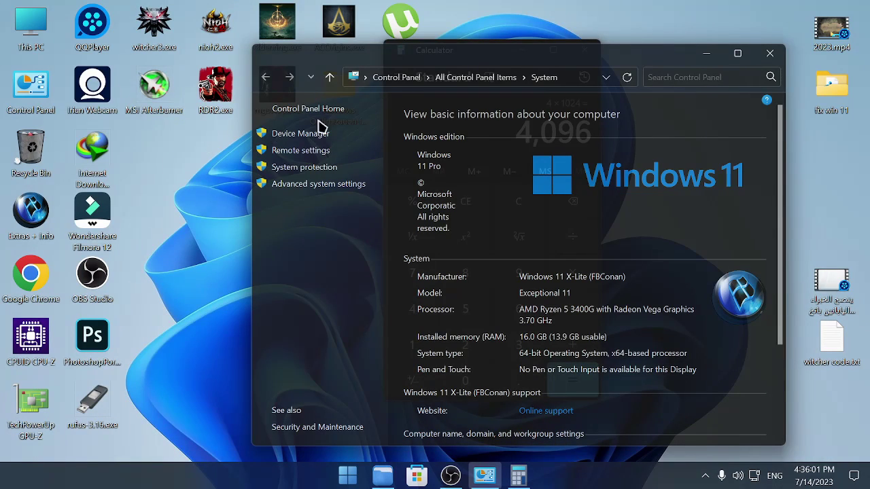
pyautogui.moveTo(442, 61); pyautogui.dragTo(331, 66)
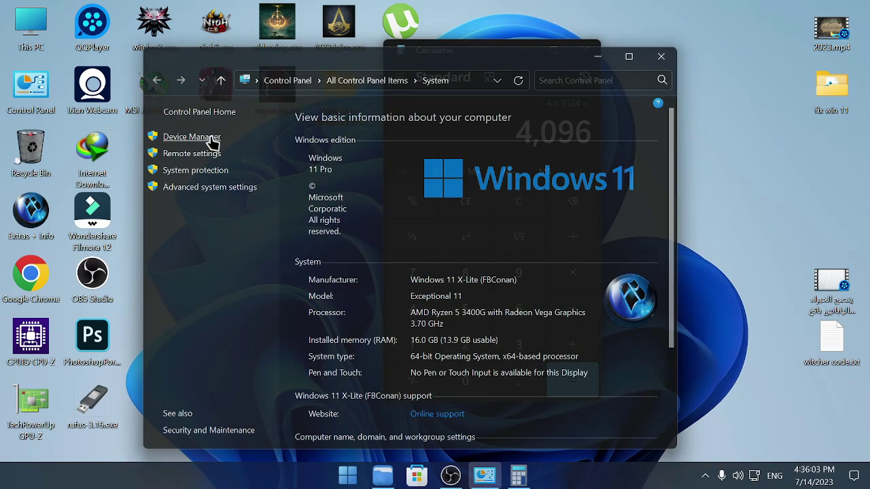
pyautogui.click(210, 188)
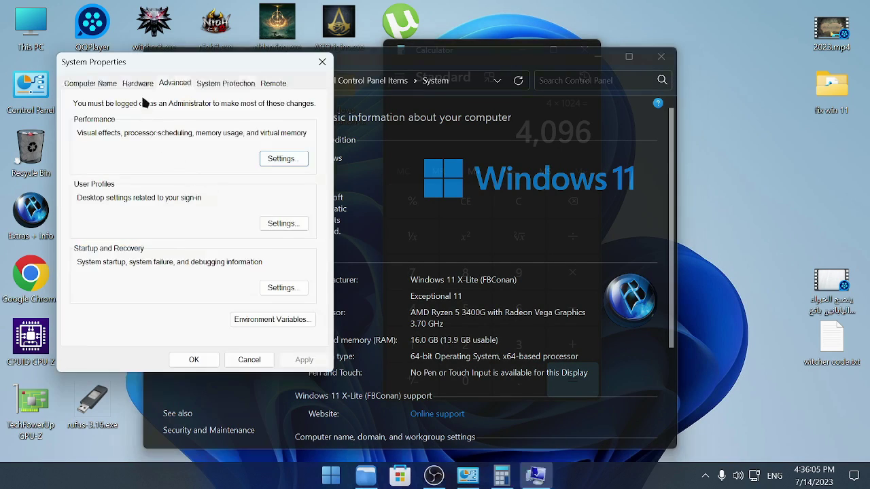
pyautogui.click(279, 163)
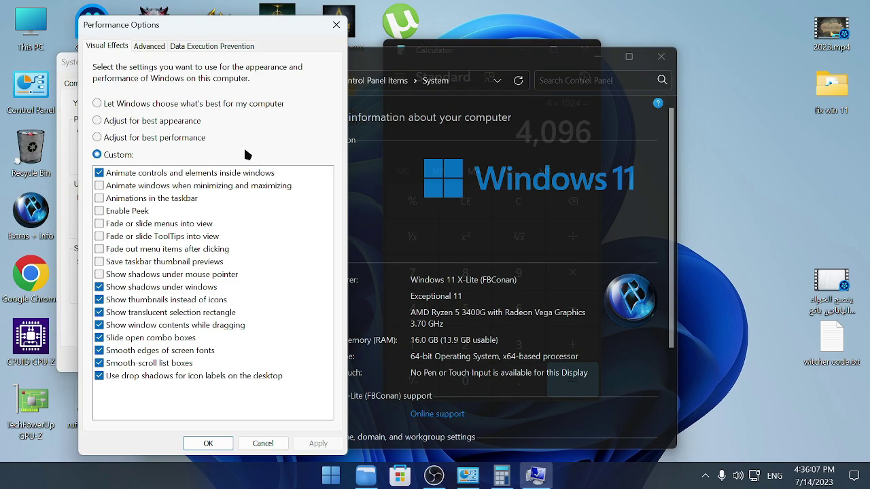
pyautogui.click(149, 46)
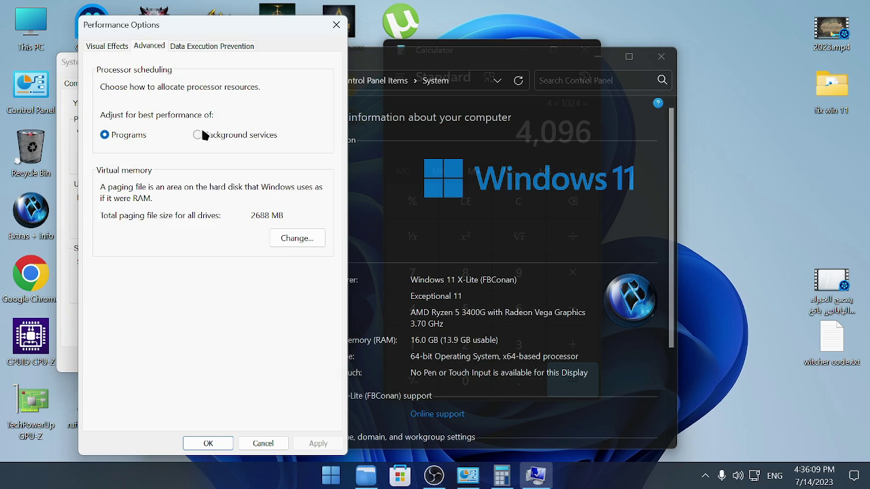
pyautogui.click(287, 241)
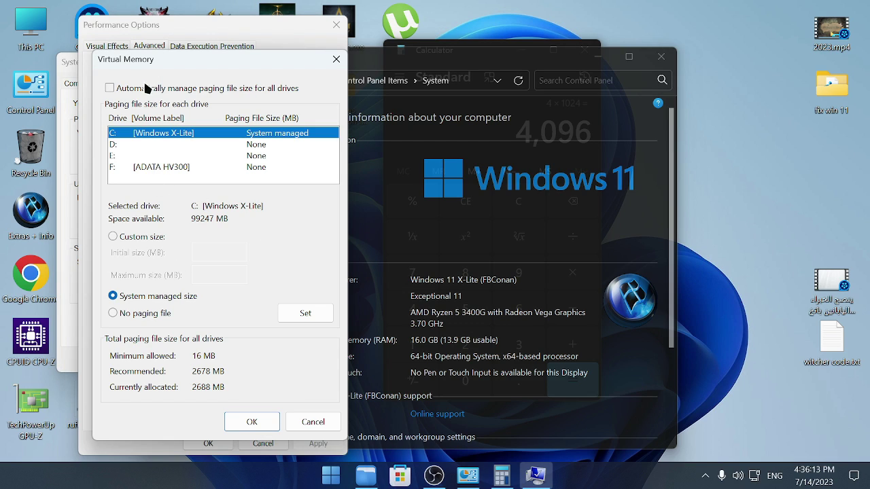
# Leave automatic paging file management off and choose a custom paging file size for drive C.
pyautogui.click(111, 89)
pyautogui.click(110, 89)
pyautogui.click(138, 242)
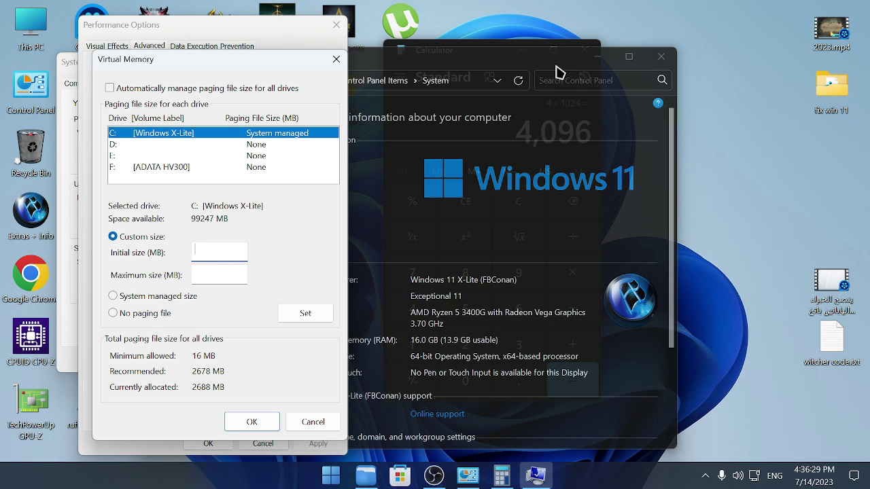
# Uncover the Calculator behind the System window and highlight the result of 4 × 1024.
pyautogui.moveTo(558, 68); pyautogui.dragTo(600, 99)
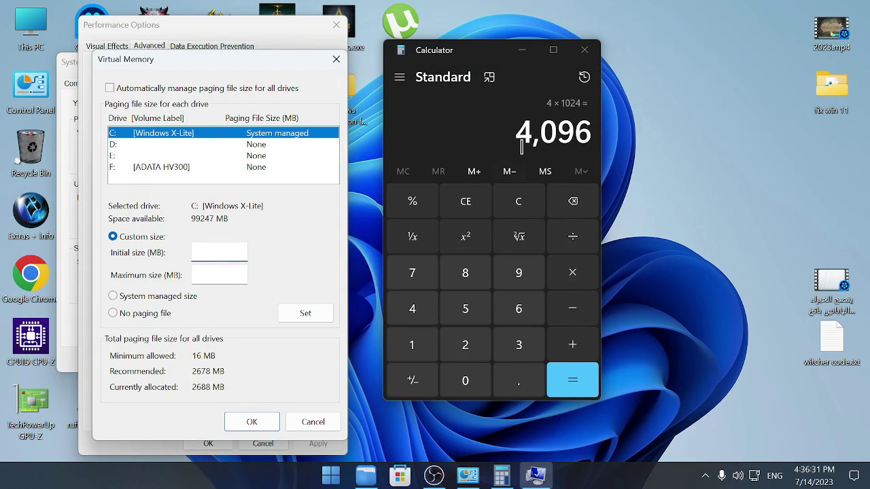
pyautogui.moveTo(519, 136); pyautogui.dragTo(592, 138)
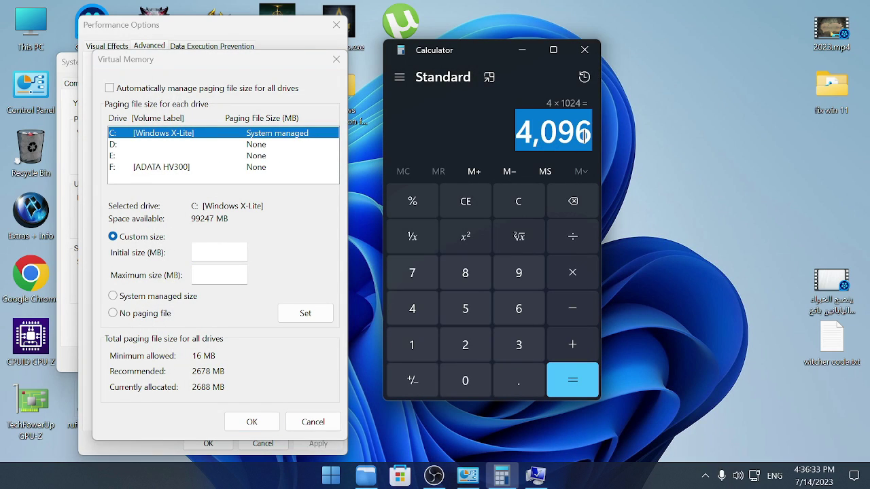
pyautogui.click(212, 271)
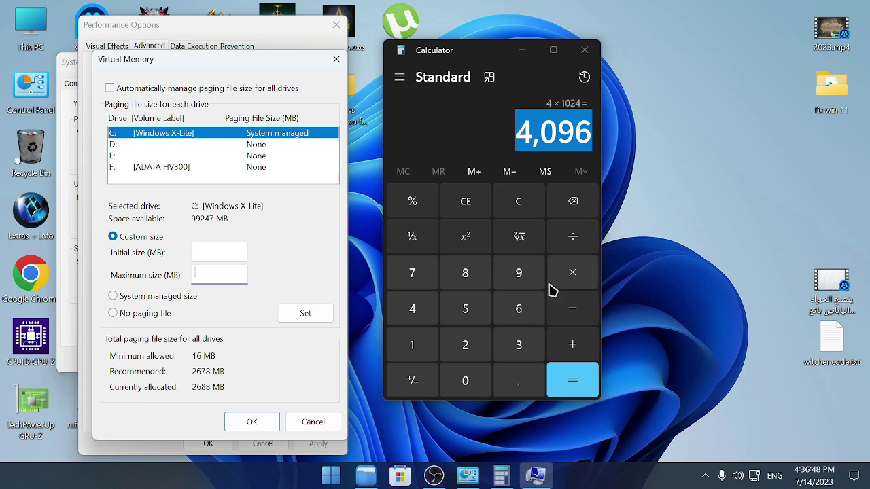
# Multiply 4096 by 1.5 in the Calculator and highlight the result, pointing out the initial and maximum paging file size fields.
pyautogui.click(573, 284)
pyautogui.click(412, 345)
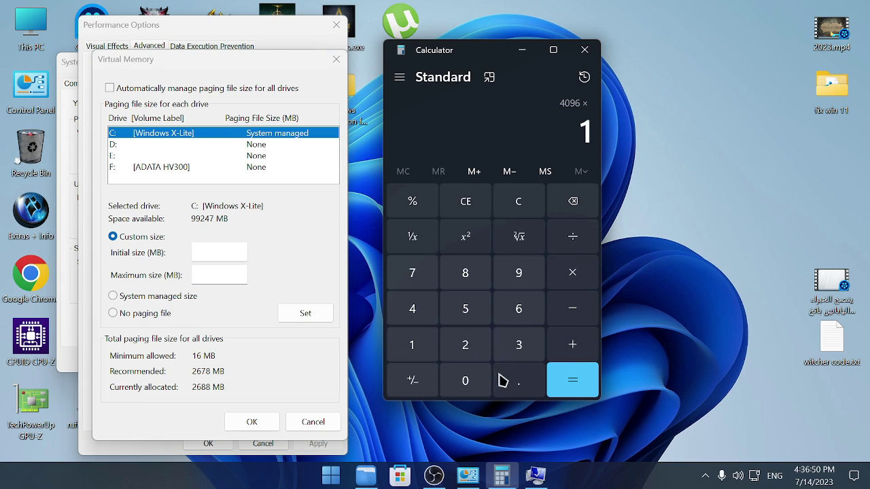
pyautogui.click(503, 381)
pyautogui.click(480, 317)
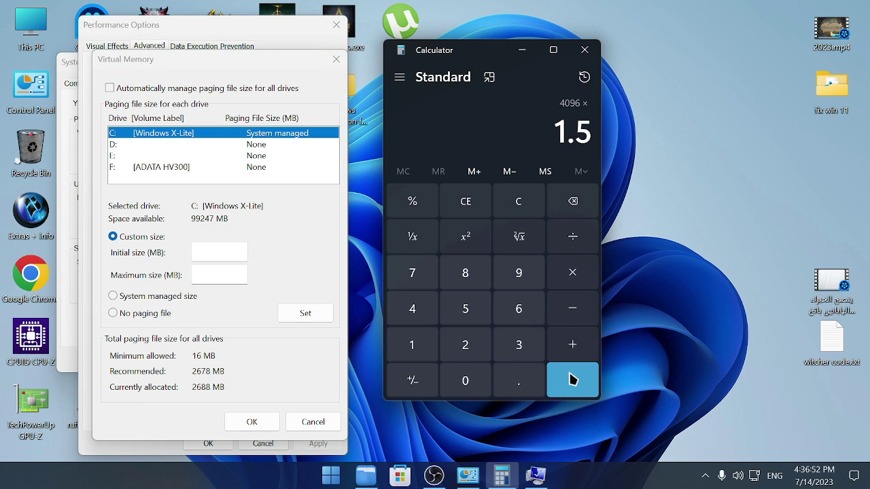
pyautogui.click(573, 379)
pyautogui.moveTo(529, 136); pyautogui.dragTo(592, 136)
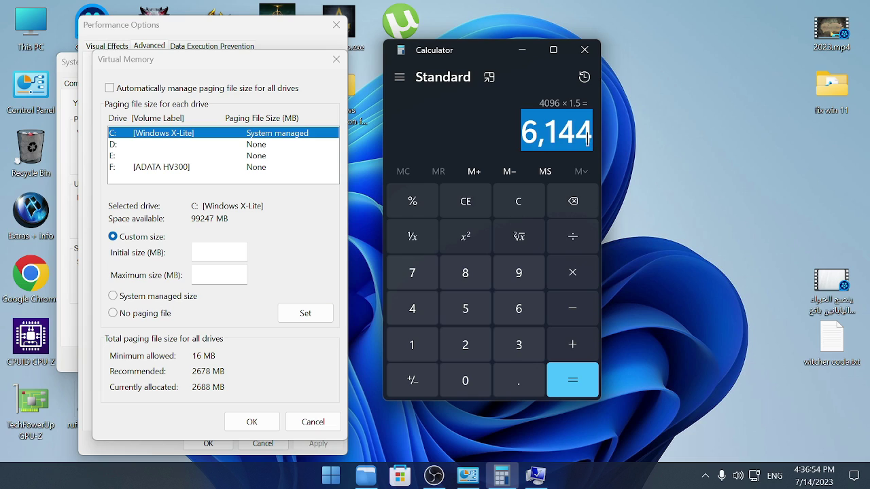
pyautogui.click(237, 274)
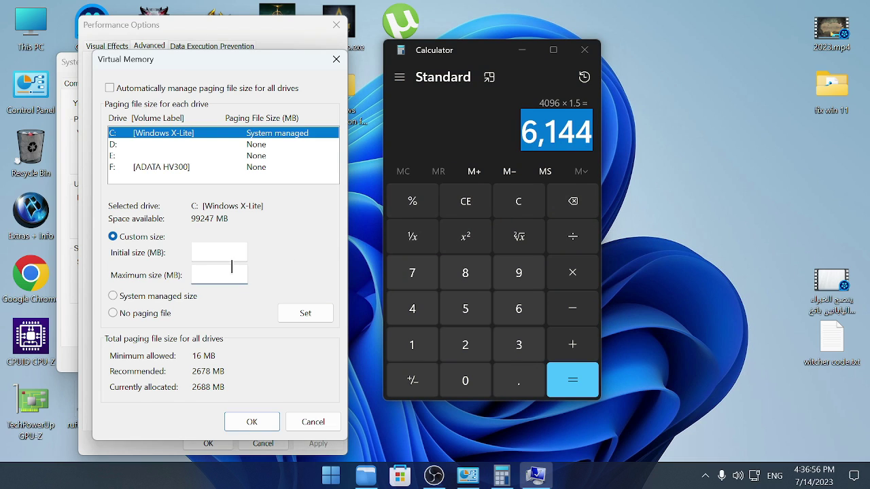
pyautogui.click(215, 252)
pyautogui.click(213, 274)
# Close the Virtual Memory, Performance Options and System Properties dialogs without applying changes, and close the Calculator.
pyautogui.click(336, 59)
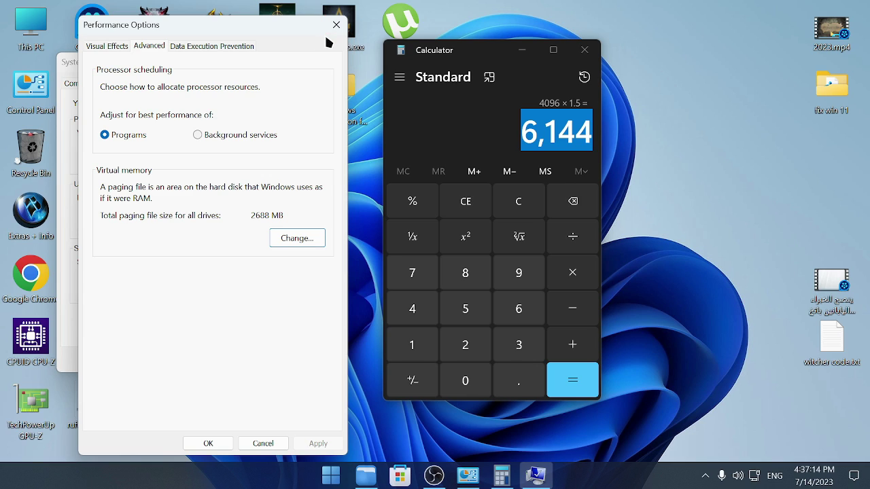
pyautogui.click(336, 25)
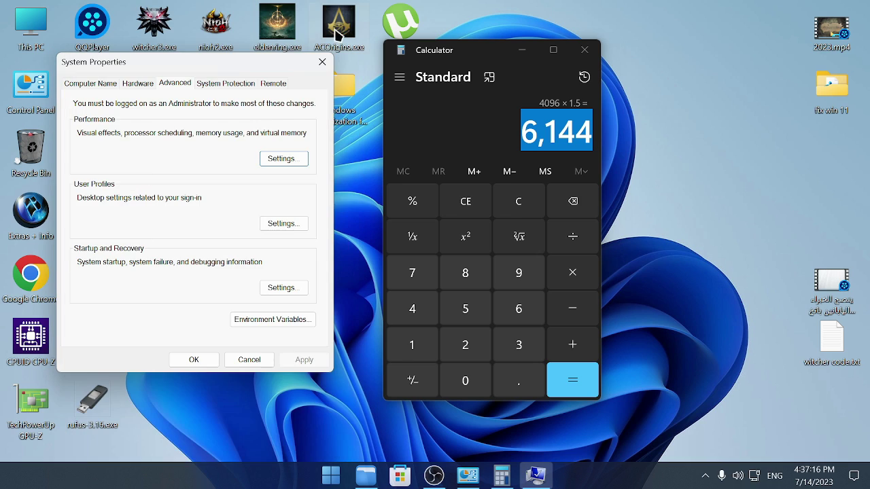
pyautogui.click(321, 66)
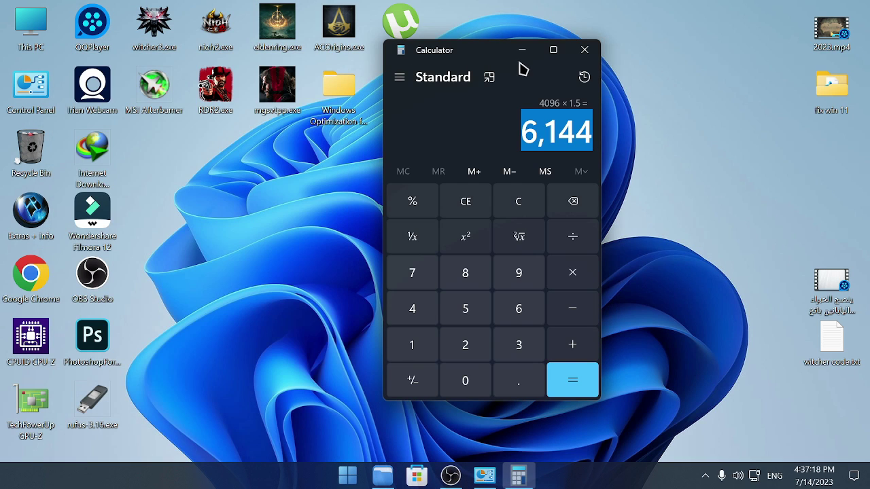
pyautogui.click(583, 52)
# Start importing 2GB RAM.reg from the 3 - Ram Optimization folder, decline the registry change and close the folder.
pyautogui.doubleClick(340, 88)
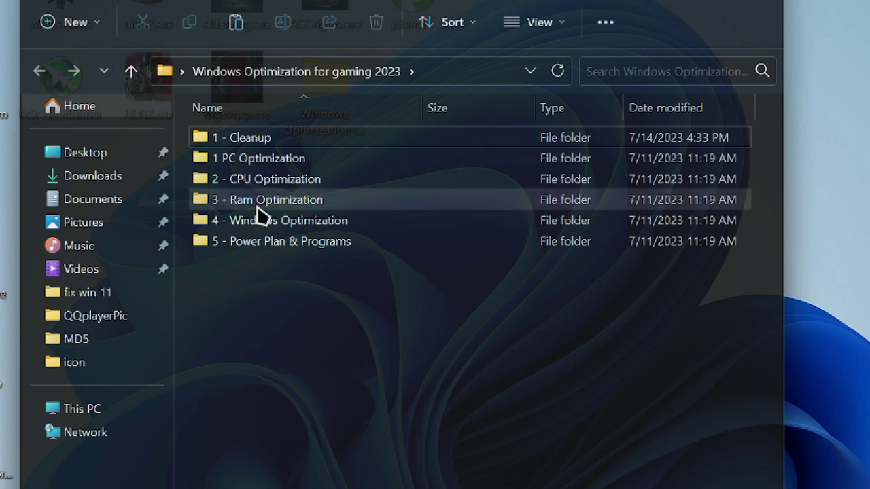
pyautogui.doubleClick(258, 202)
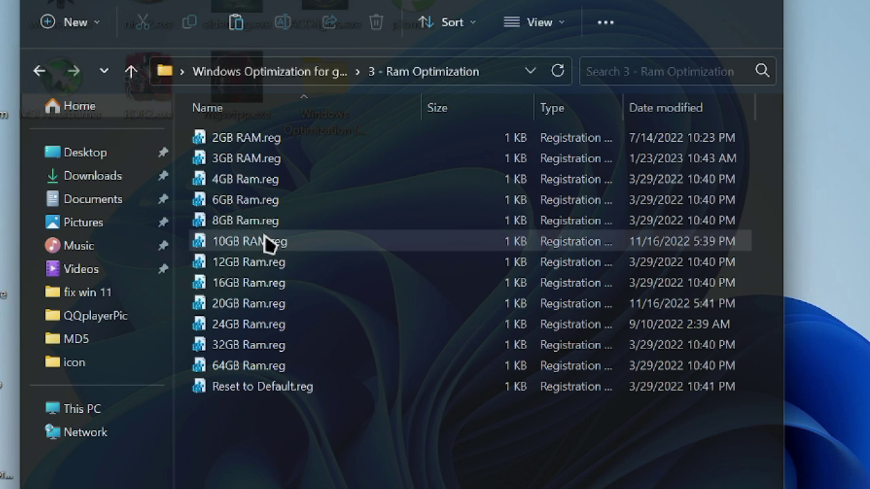
pyautogui.doubleClick(246, 138)
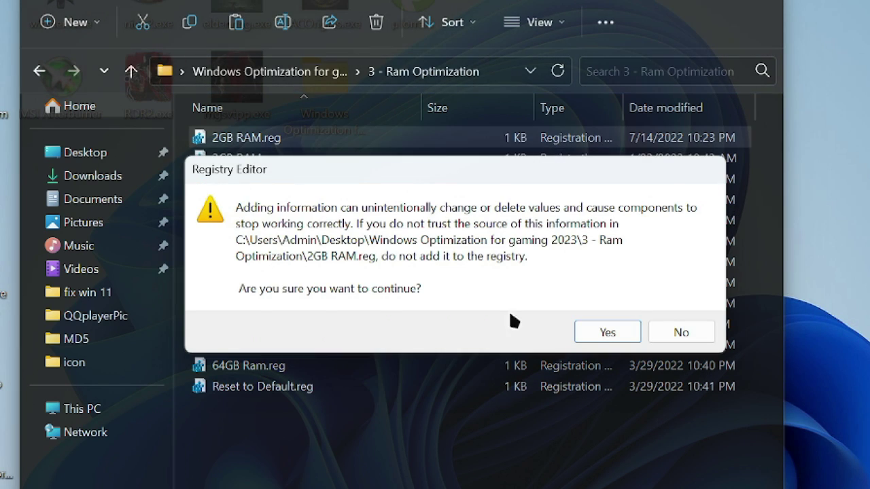
pyautogui.click(682, 333)
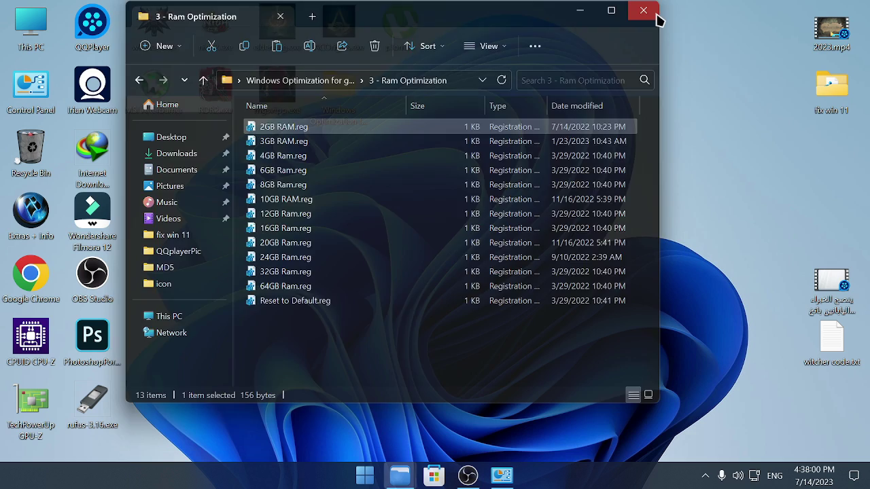
pyautogui.click(777, 0)
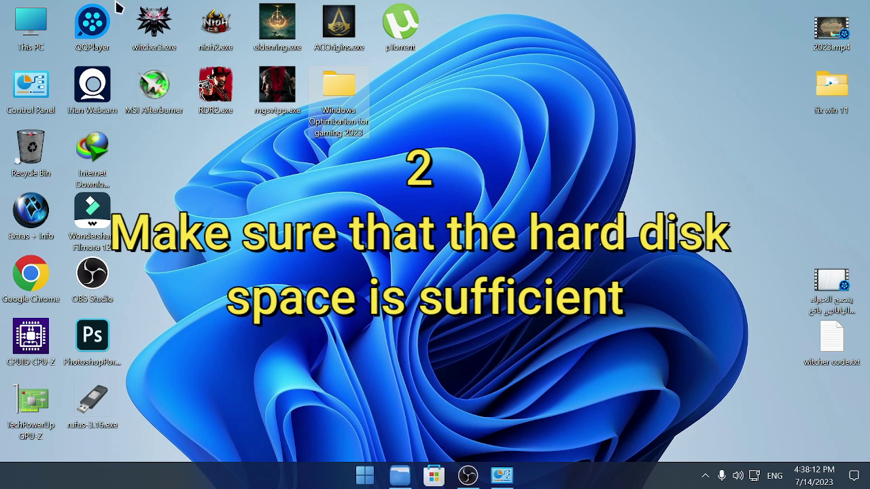
# Open This PC and check the free space on the C: and D: drives.
pyautogui.doubleClick(34, 19)
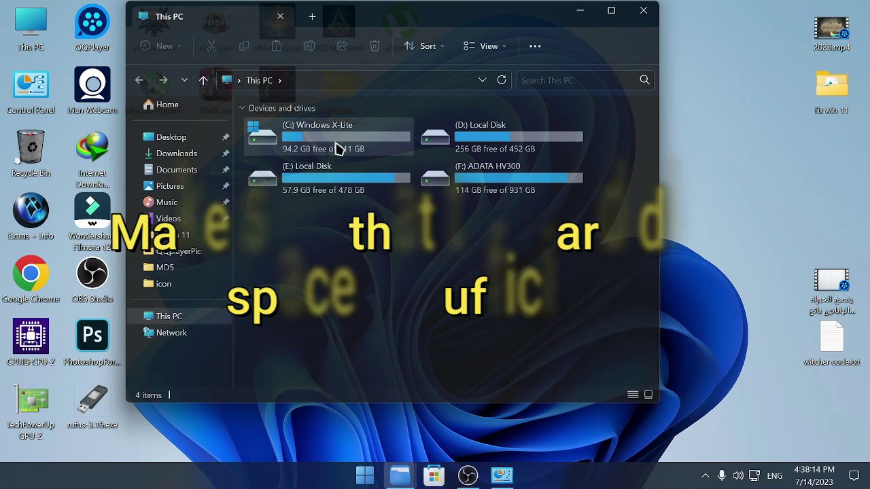
pyautogui.moveTo(347, 153)
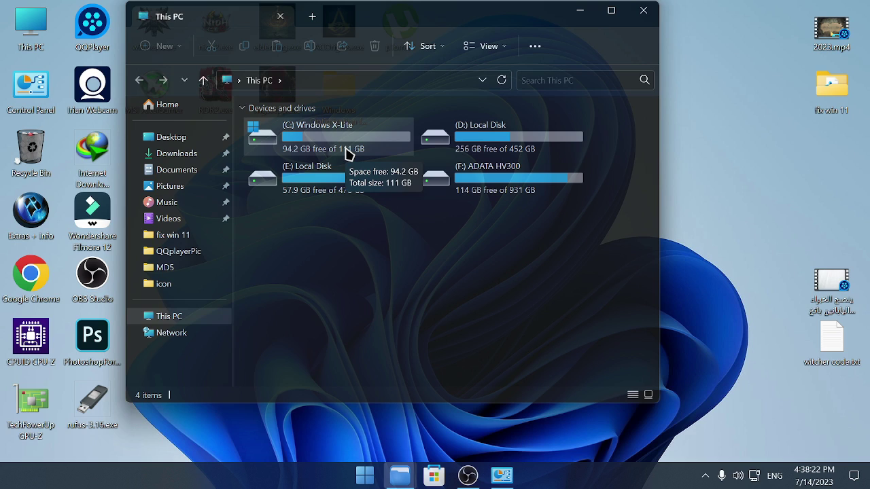
pyautogui.moveTo(460, 155)
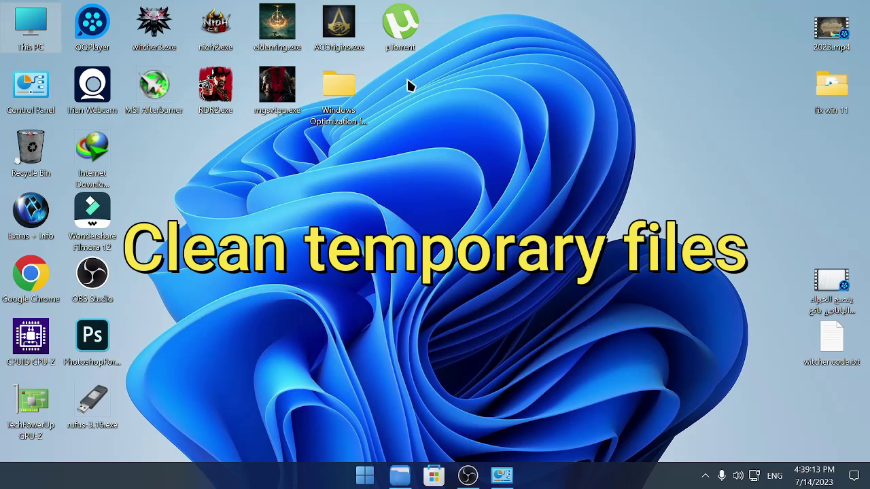
# Run Cache Cleaner.bat from the 1 - Cleanup folder inside Windows Optimization for gaming 2023.
pyautogui.doubleClick(350, 89)
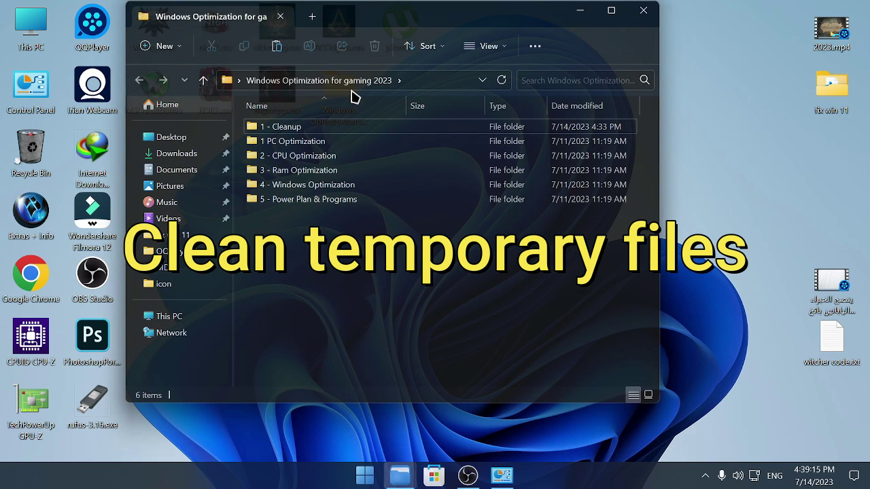
pyautogui.doubleClick(310, 129)
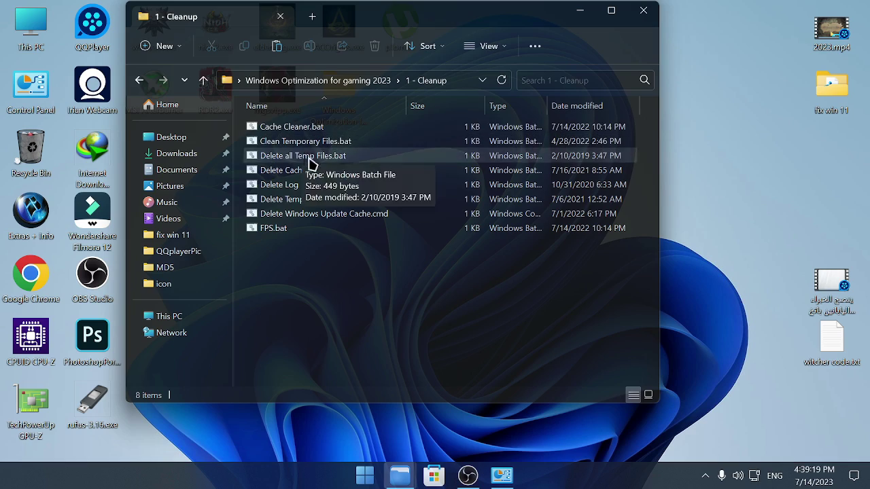
pyautogui.doubleClick(285, 131)
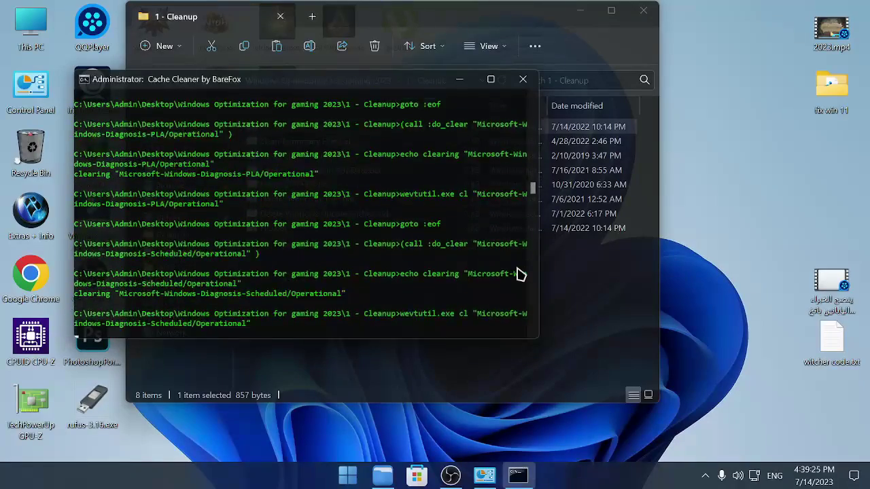
# Close the Cache Cleaner window, run Clean Temporary Files.bat and confirm deleting all temporary files.
pyautogui.click(523, 79)
pyautogui.doubleClick(343, 141)
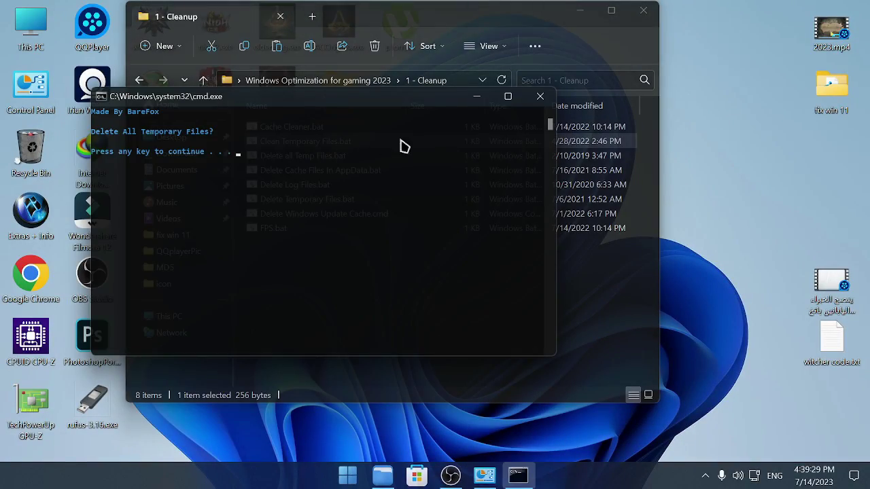
pyautogui.press('Return')
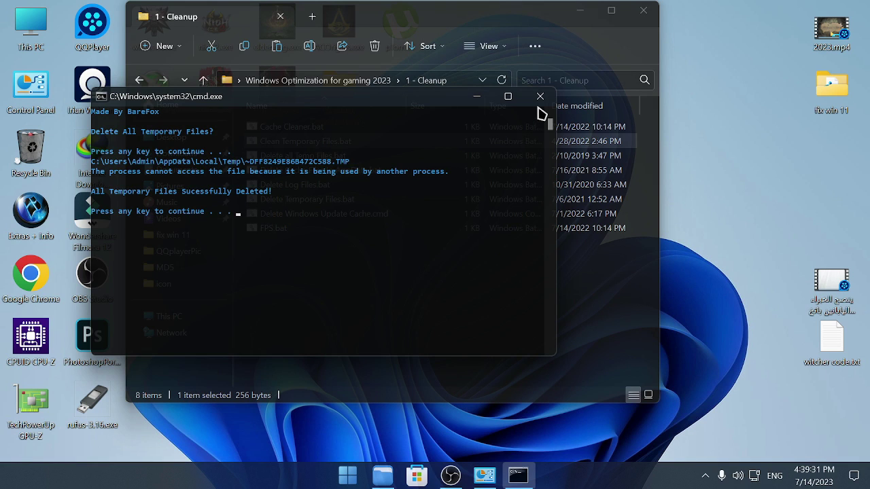
pyautogui.press('Return')
# Run Delete Cache Files In AppData.bat and Delete Log Files.bat from the 1 - Cleanup folder, closing each script's window.
pyautogui.click(333, 158)
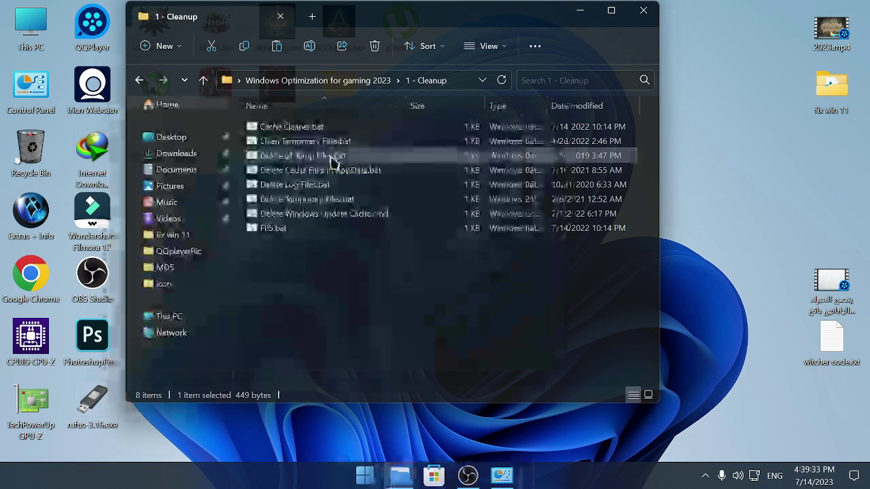
pyautogui.doubleClick(312, 171)
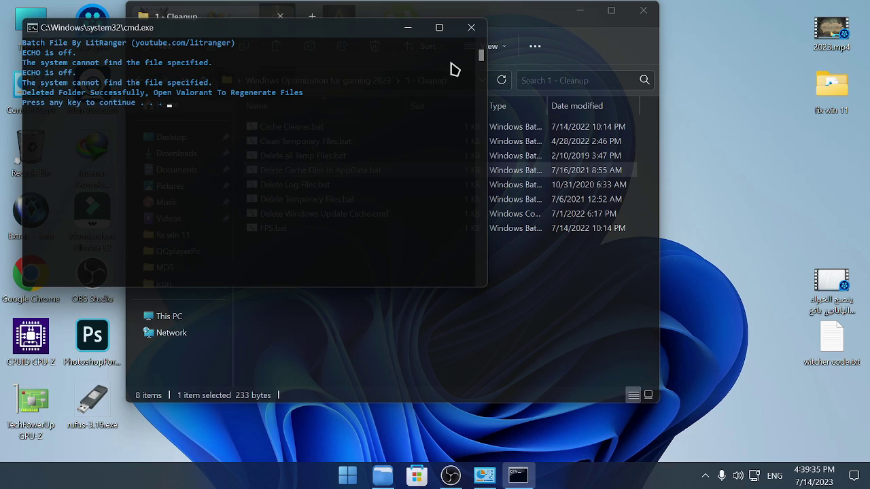
pyautogui.click(472, 27)
pyautogui.doubleClick(327, 184)
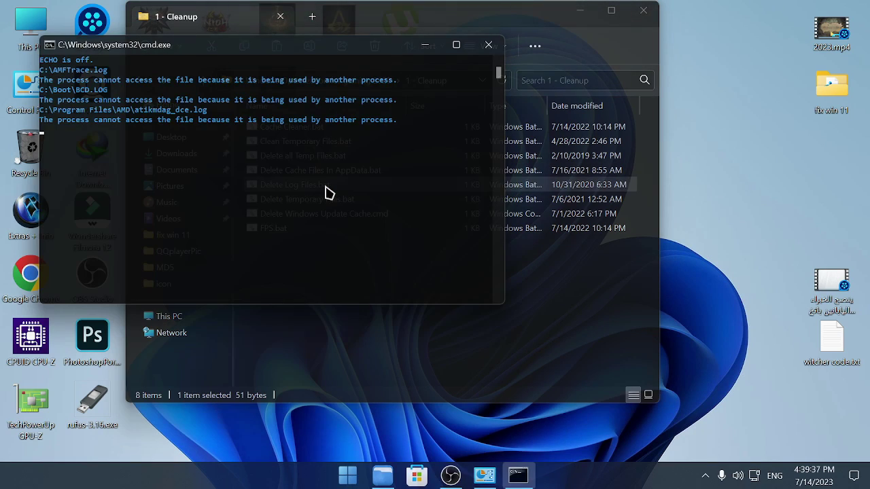
pyautogui.click(482, 49)
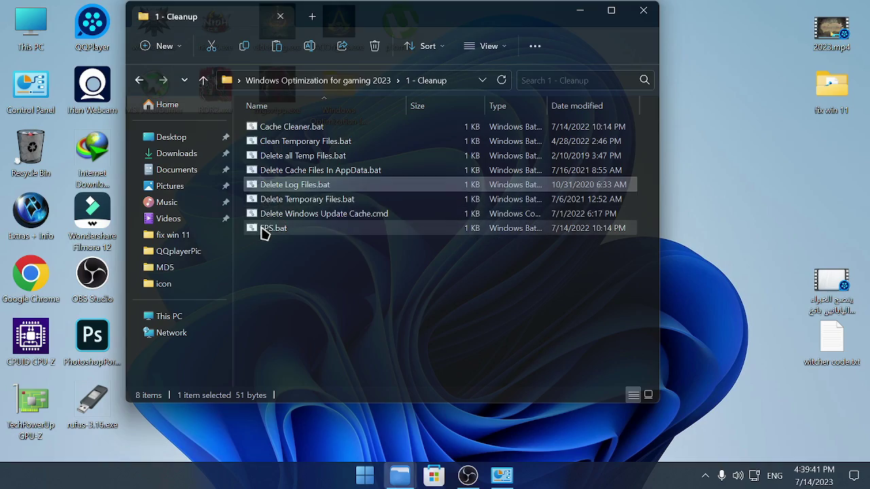
# Run FPS.bat from the 1 - Cleanup folder, and close its command window and the folder.
pyautogui.doubleClick(265, 230)
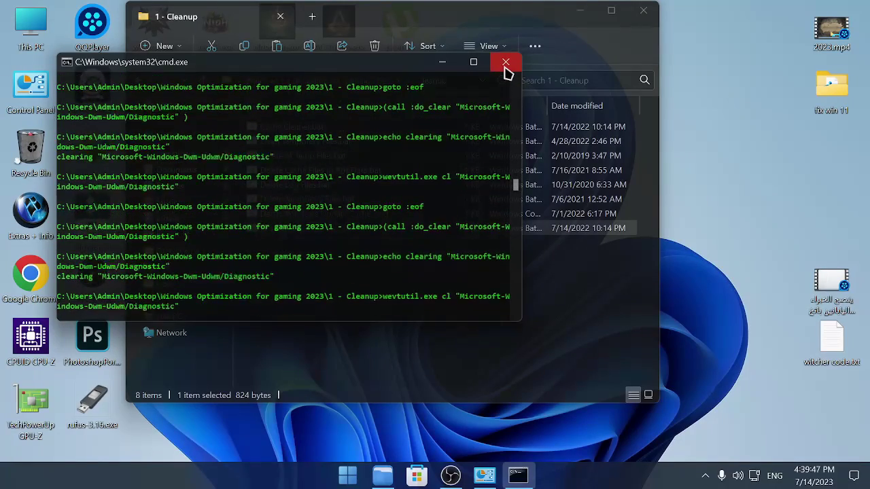
pyautogui.click(504, 66)
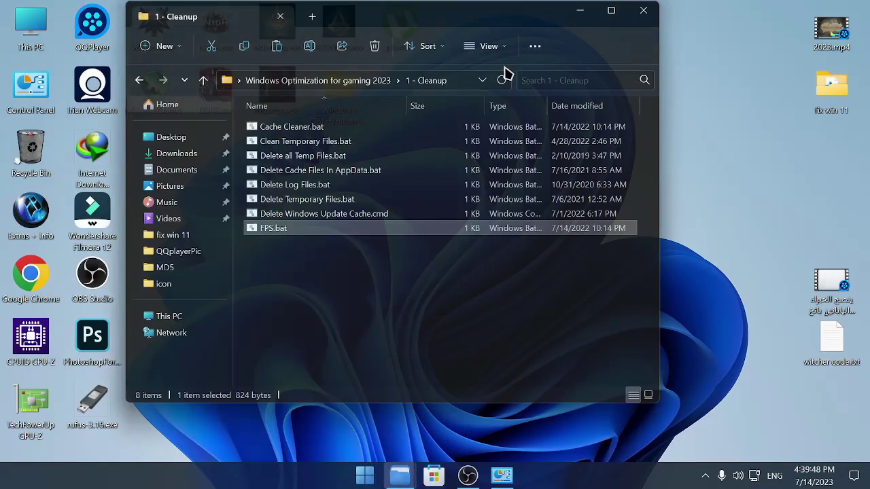
pyautogui.click(635, 12)
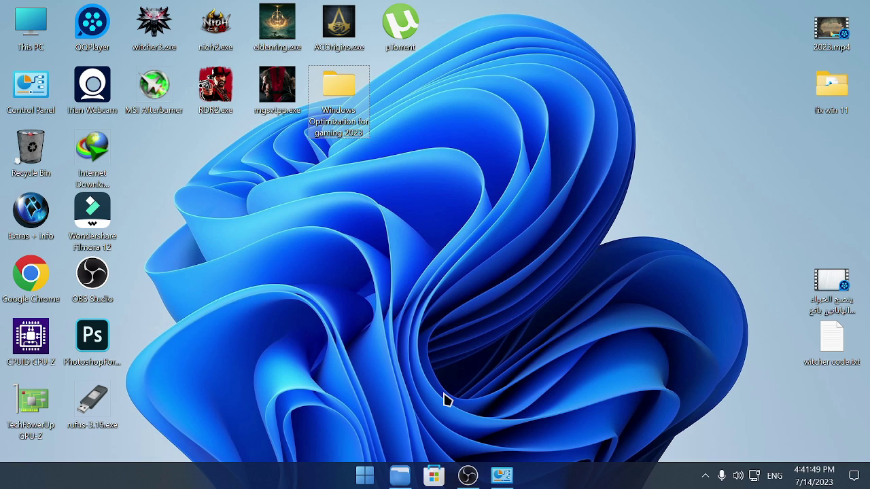
# Open the Local Group Policy Editor by running gpedit.msc, and widen its policy tree so the folder names fit.
pyautogui.press('super+r')
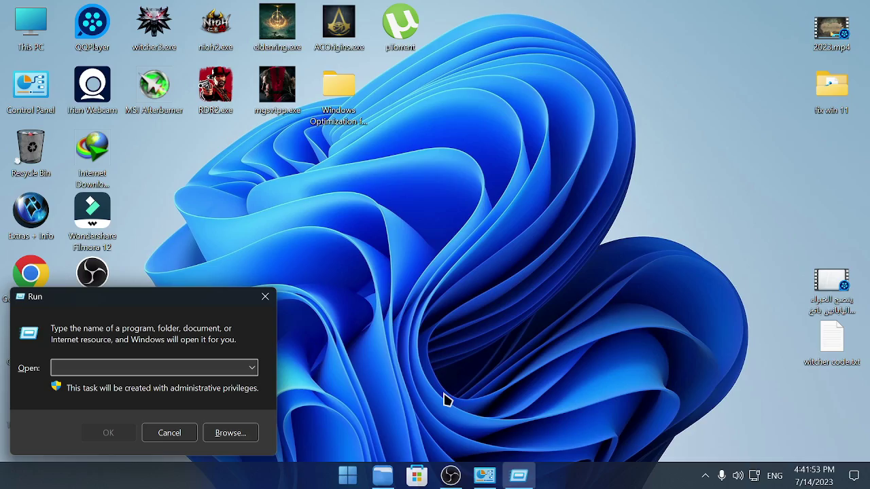
pyautogui.write('gp')
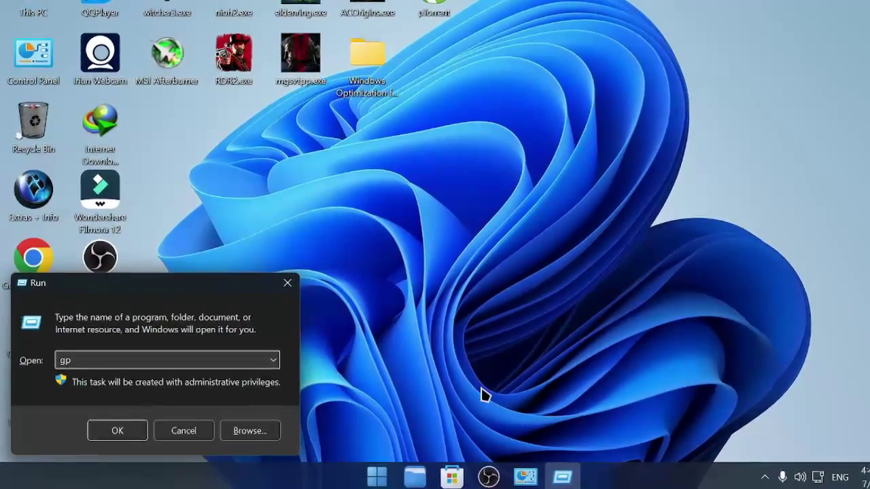
pyautogui.write('edit')
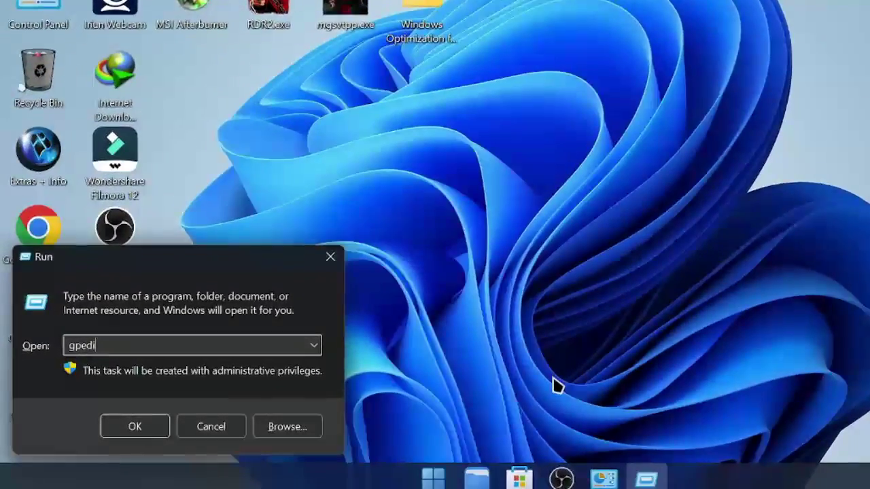
pyautogui.write('.')
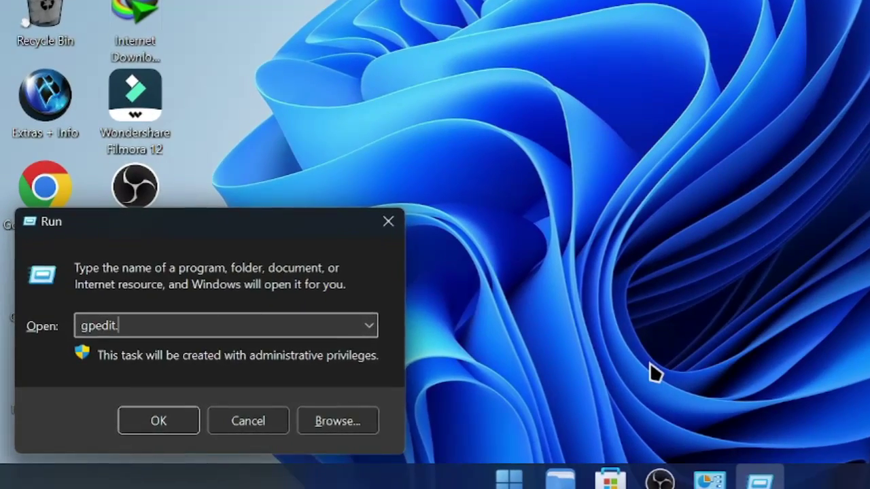
pyautogui.write('msc')
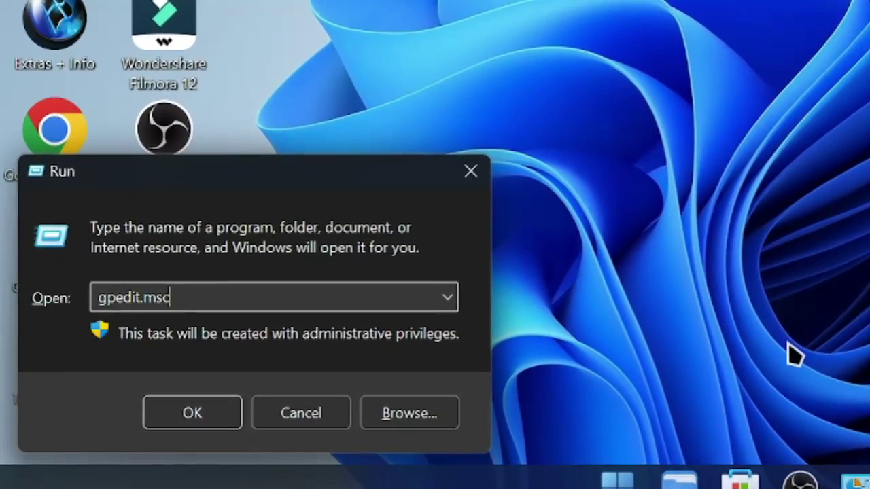
pyautogui.press('Return')
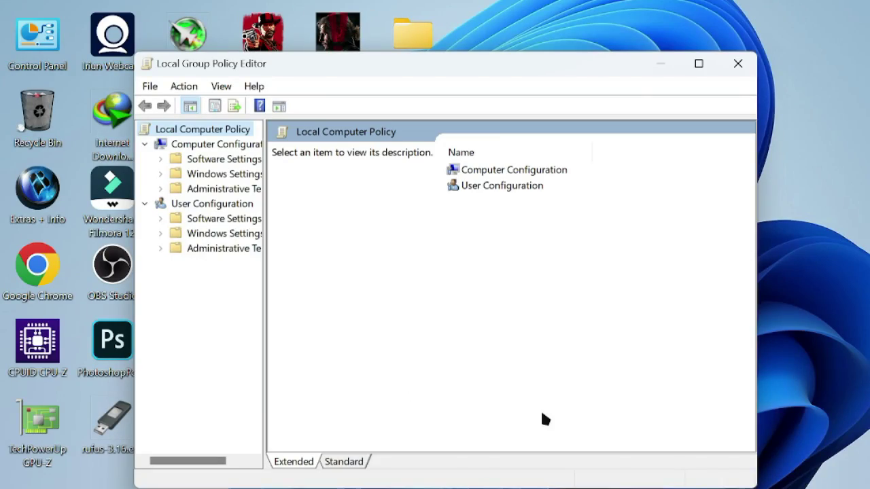
pyautogui.moveTo(265, 283); pyautogui.dragTo(311, 284)
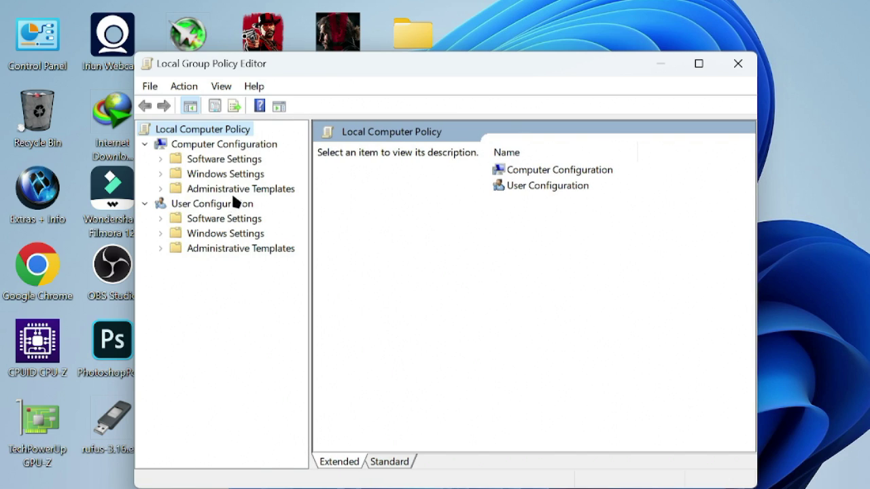
# Open the Microsoft Defender Antivirus folder under Computer Configuration, Administrative Templates, Windows Components.
pyautogui.click(161, 189)
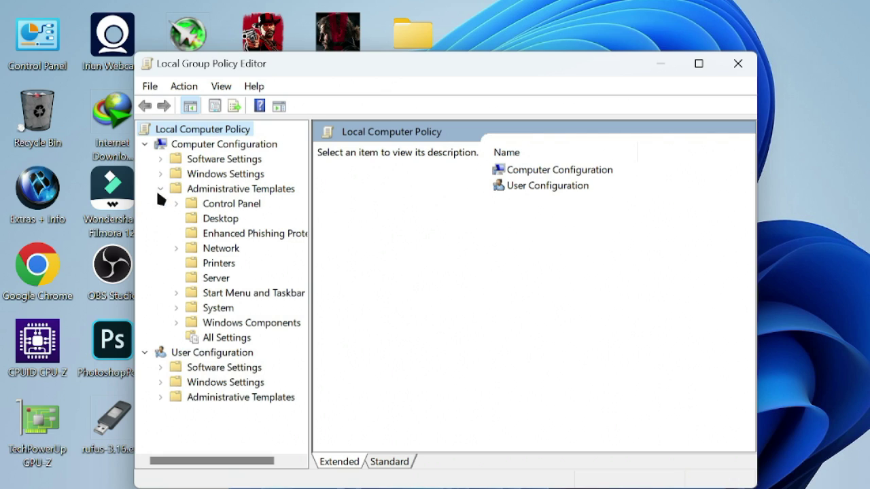
pyautogui.click(242, 191)
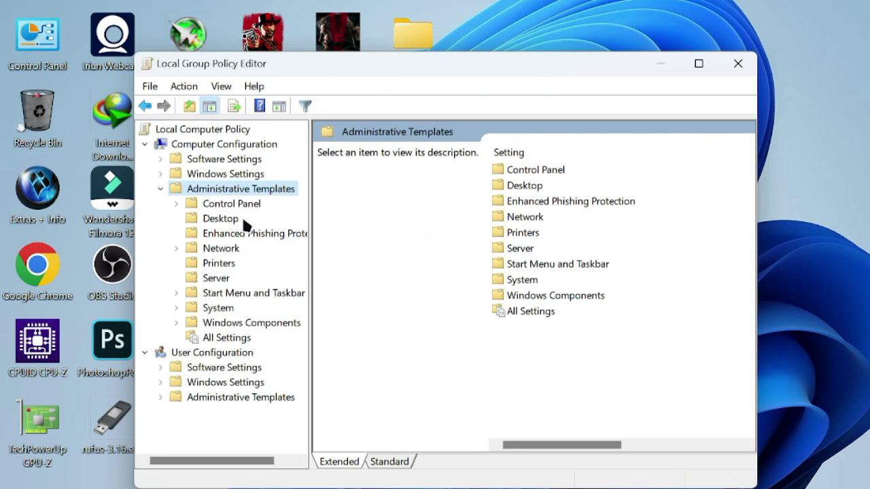
pyautogui.click(258, 324)
pyautogui.scroll(-2, 672, 313)
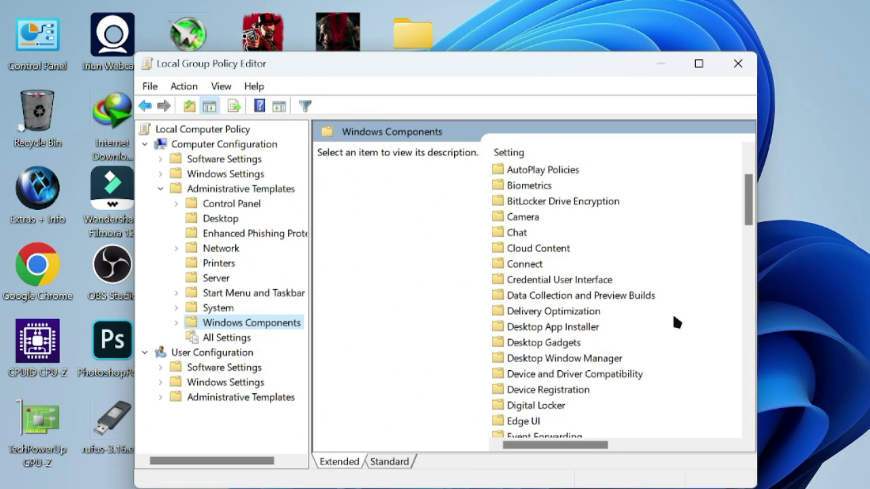
pyautogui.scroll(-2, 673, 311)
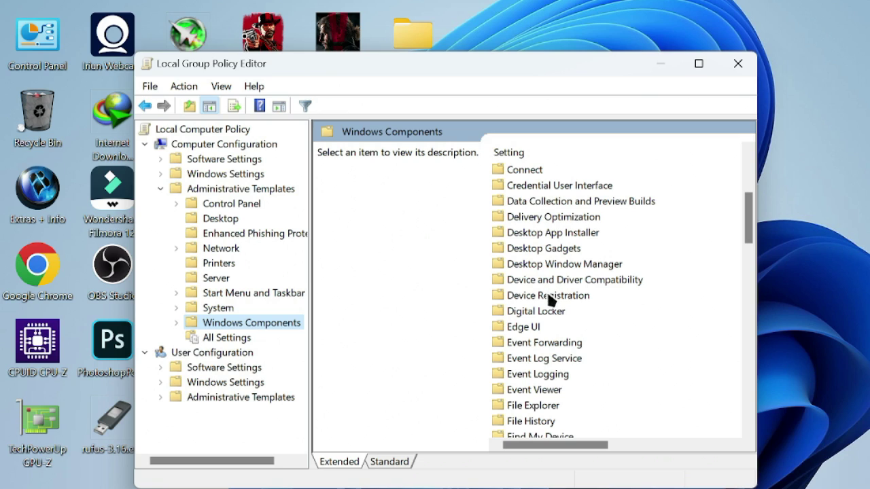
pyautogui.scroll(-6, 549, 301)
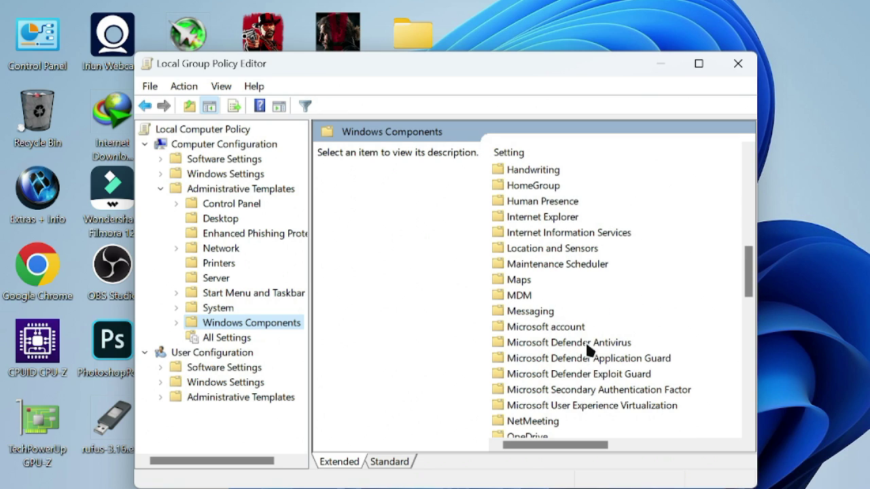
pyautogui.click(586, 344)
pyautogui.scroll(-2, 593, 319)
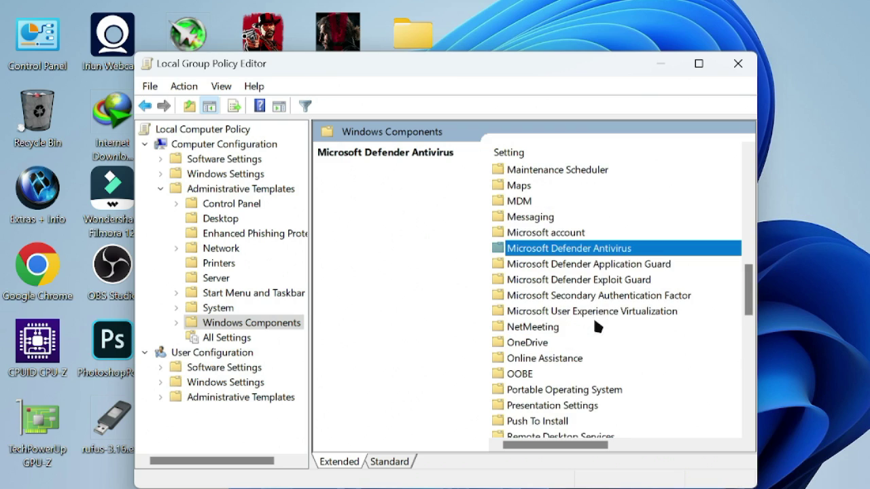
pyautogui.doubleClick(562, 250)
# Set the Turn off Microsoft Defender Antivirus policy to Enabled and save the setting.
pyautogui.scroll(-4, 562, 283)
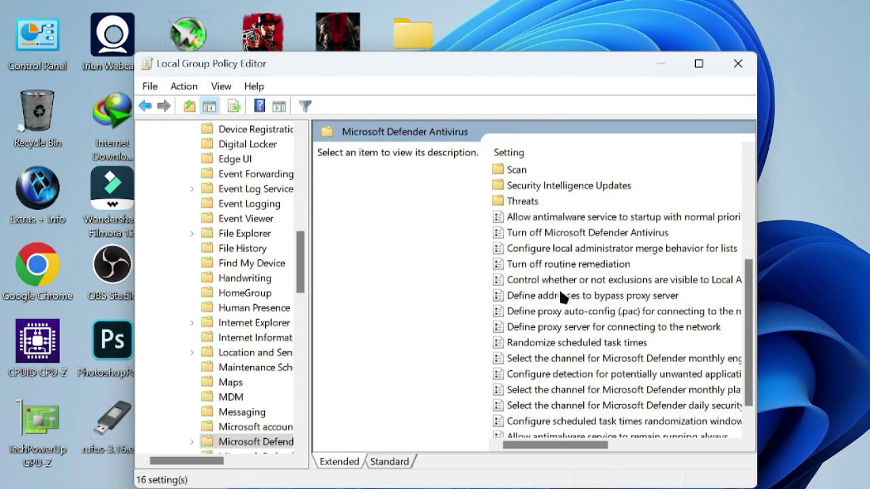
pyautogui.scroll(1, 563, 258)
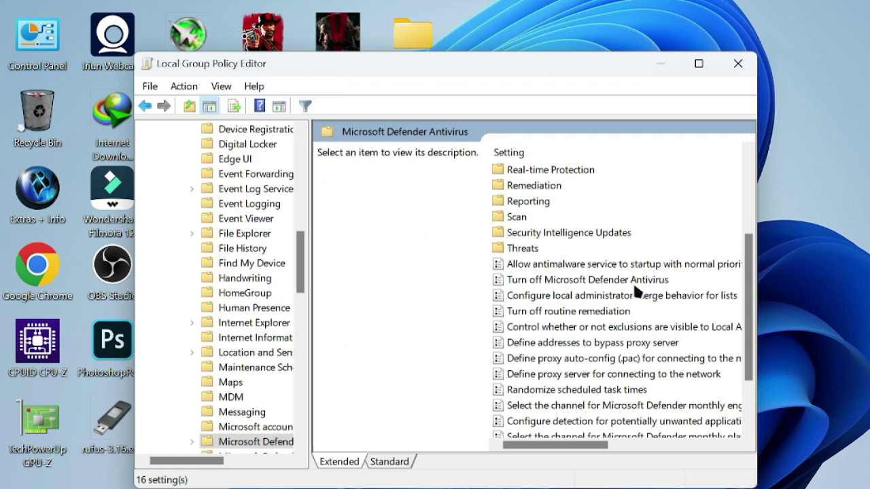
pyautogui.click(590, 282)
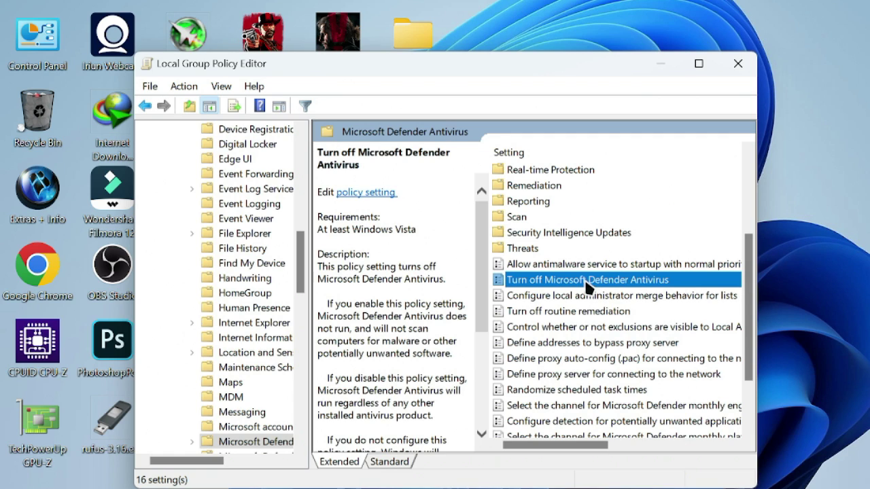
pyautogui.doubleClick(589, 280)
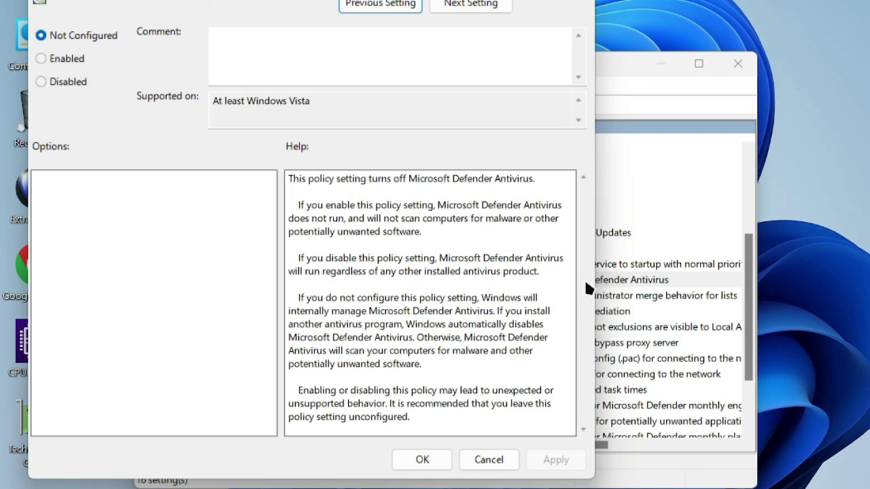
pyautogui.click(68, 65)
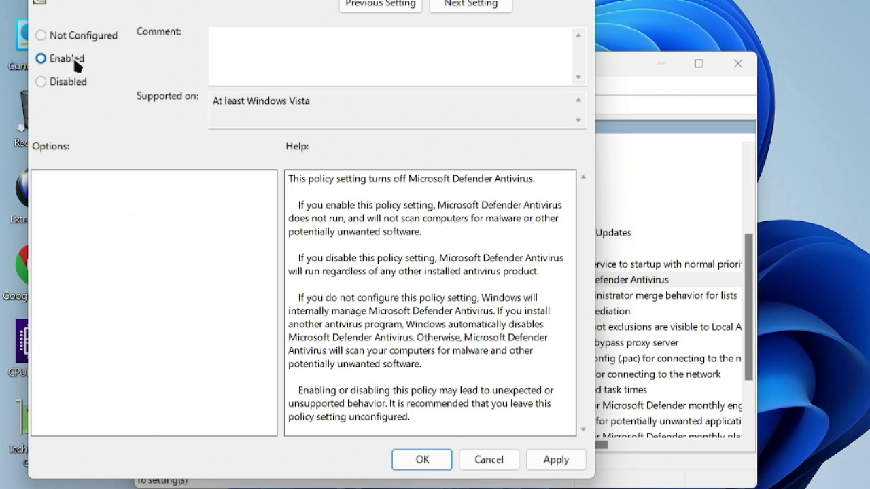
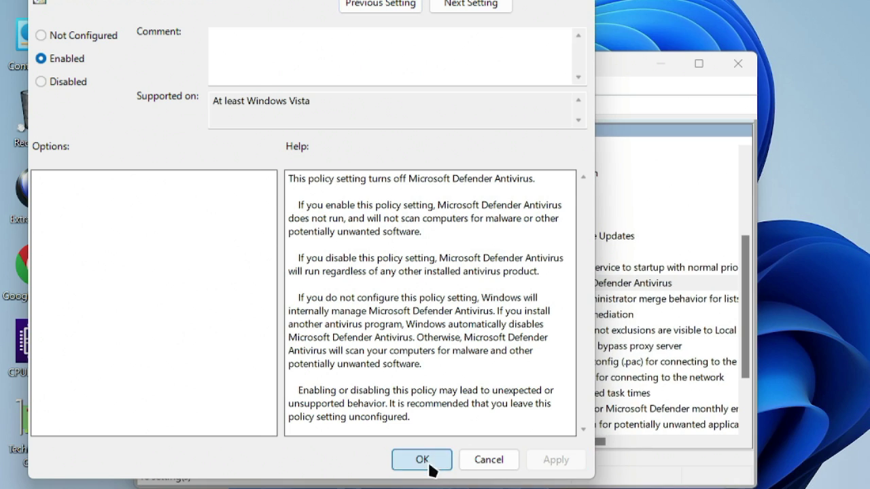
pyautogui.click(430, 465)
# Open the Real-time Protection folder within Microsoft Defender Antivirus and widen the policy tree.
pyautogui.scroll(1, 571, 347)
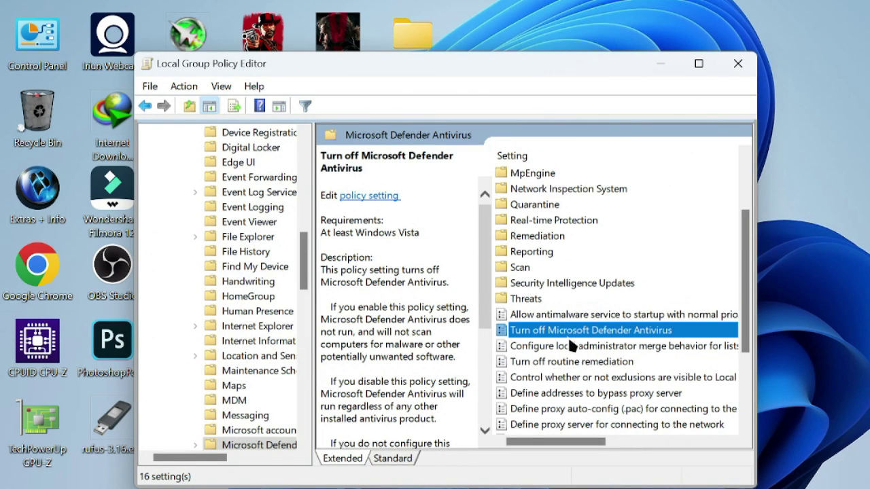
pyautogui.click(537, 228)
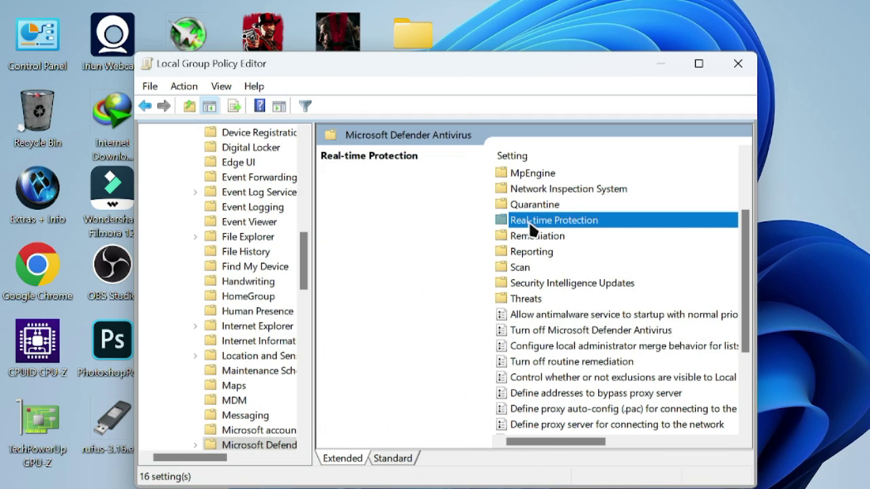
pyautogui.doubleClick(537, 227)
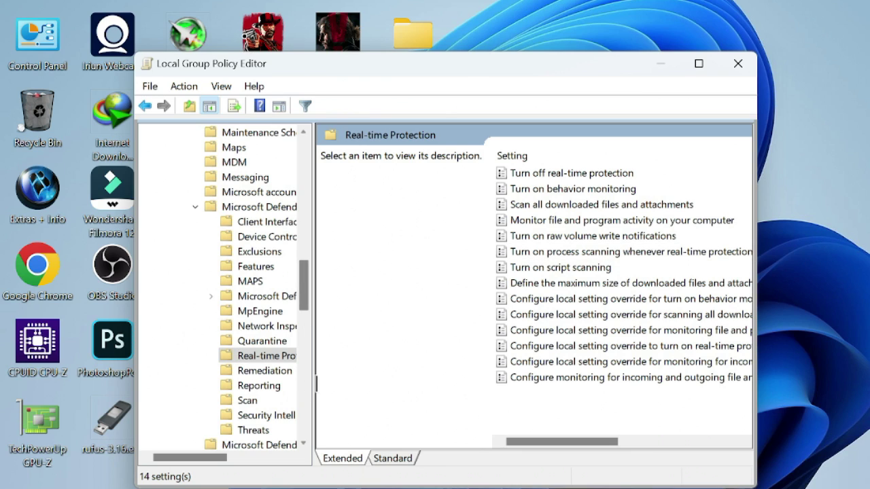
pyautogui.moveTo(314, 381); pyautogui.dragTo(370, 371)
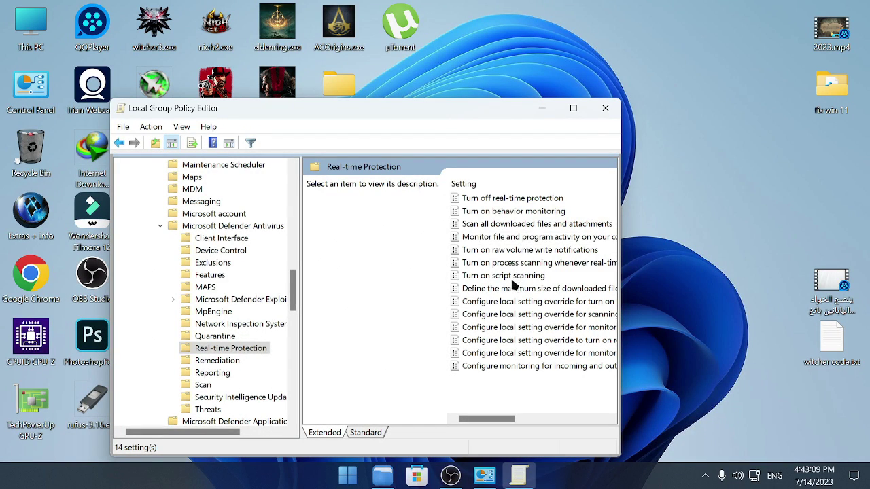
# Set the Turn off real-time protection policy to Enabled.
pyautogui.doubleClick(495, 198)
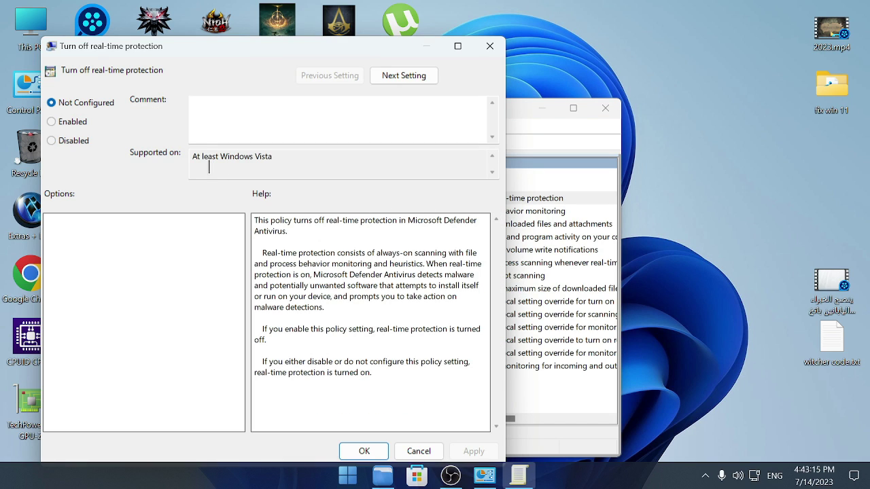
pyautogui.click(75, 122)
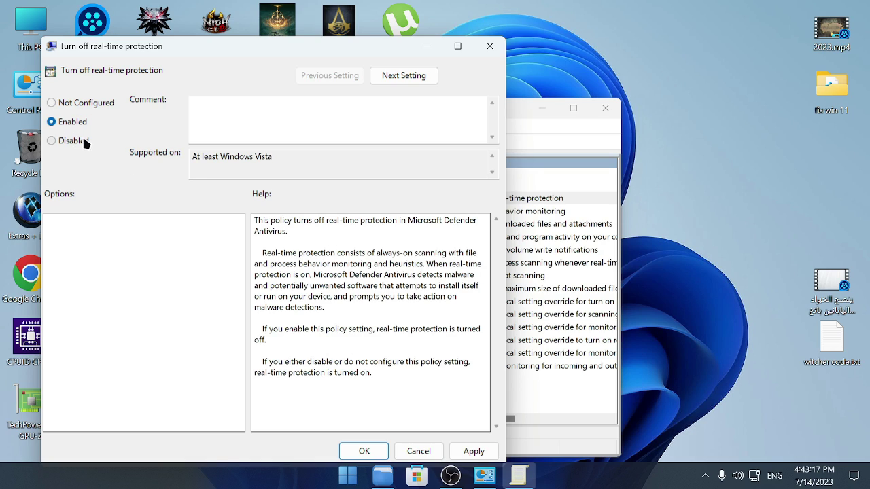
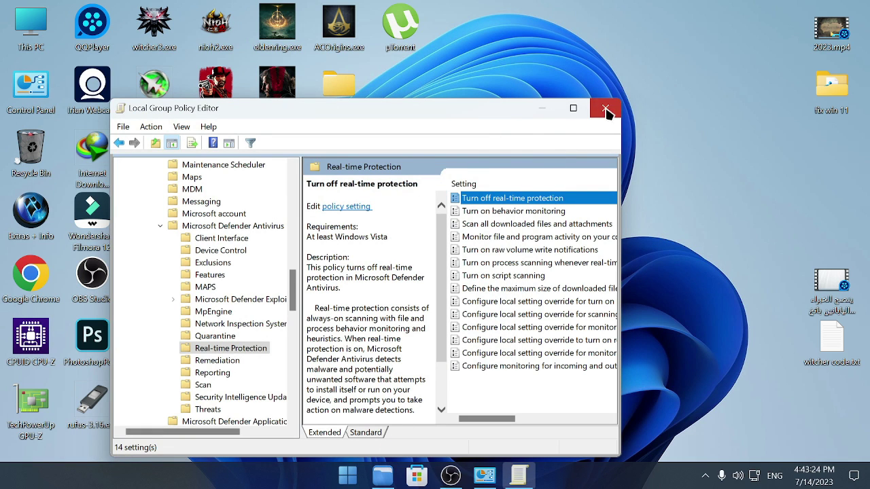
# Close the Local Group Policy Editor and open the RAGE 2 [FitGirl Repack] folder on drive D.
pyautogui.click(606, 108)
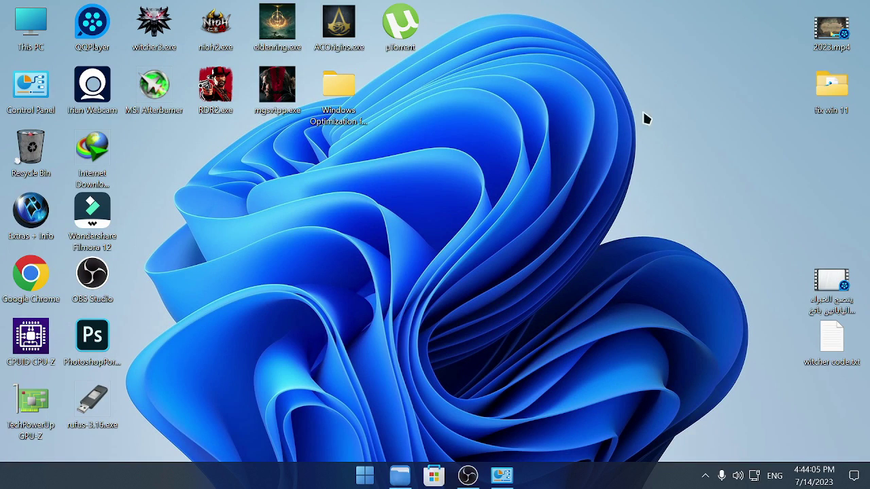
pyautogui.doubleClick(15, 27)
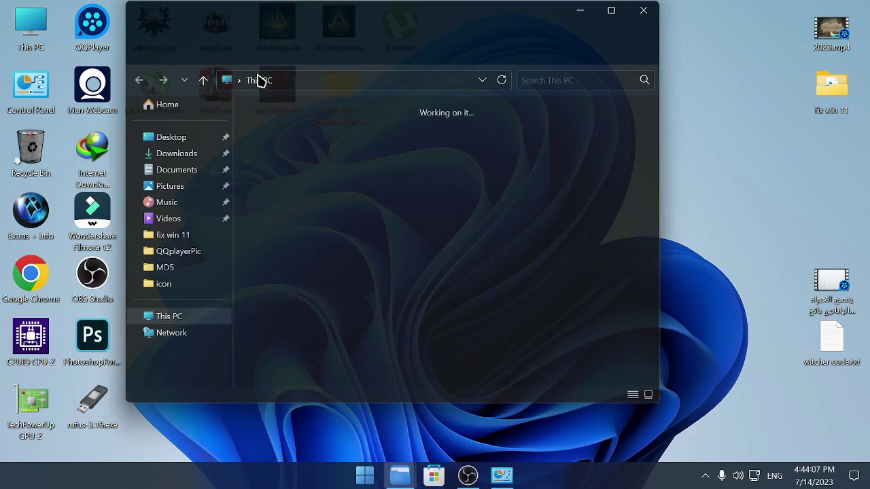
pyautogui.doubleClick(537, 161)
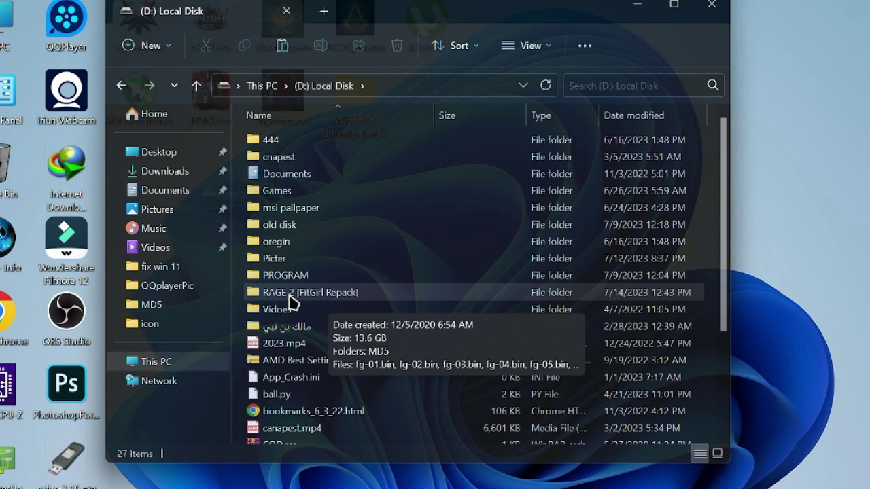
pyautogui.doubleClick(303, 302)
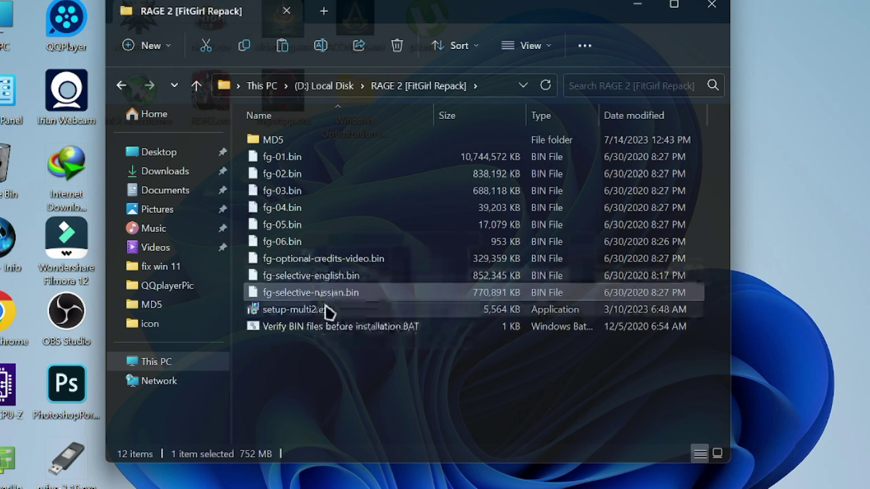
# Run Verify BIN files before installation.BAT to check the game files, and close the folder window and the finished report.
pyautogui.click(280, 344)
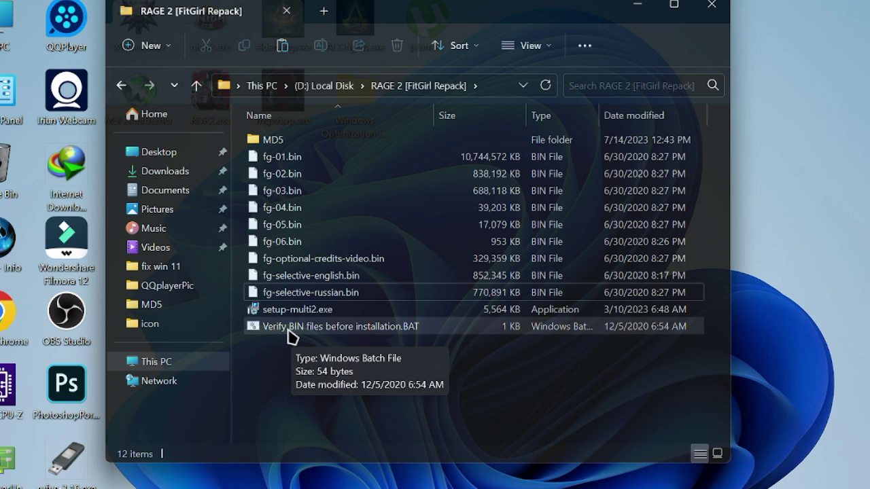
pyautogui.doubleClick(288, 333)
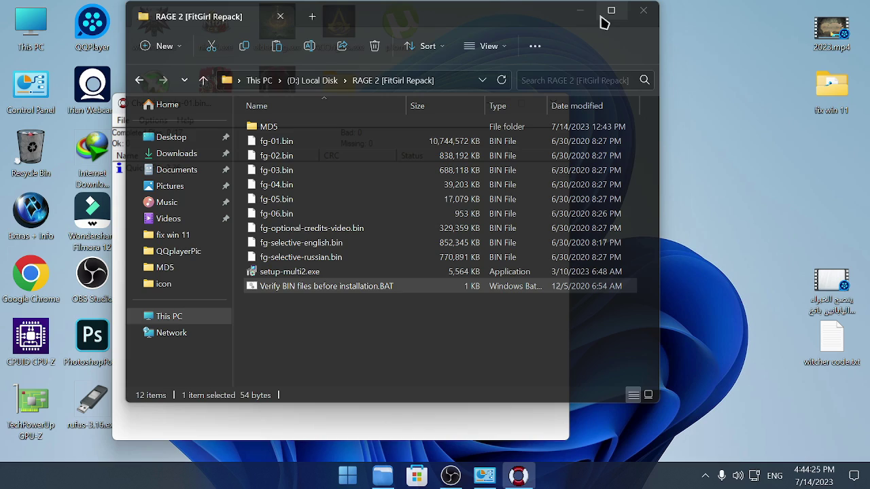
pyautogui.click(646, 11)
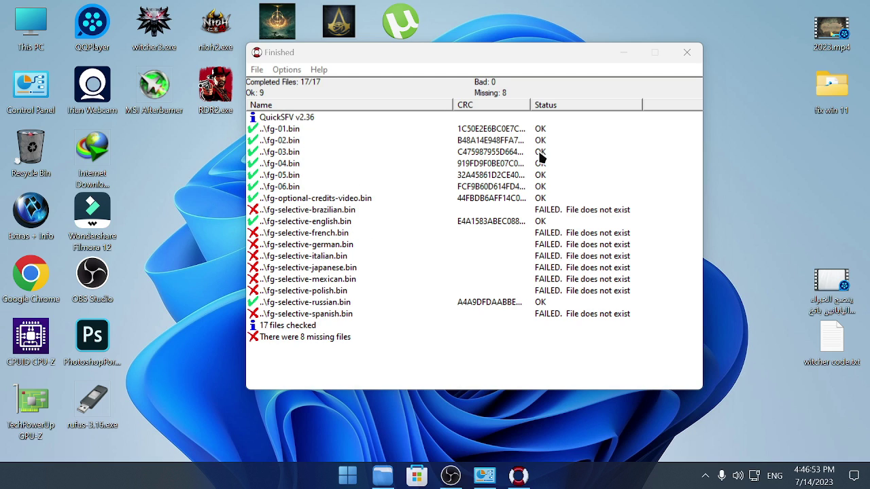
pyautogui.click(686, 57)
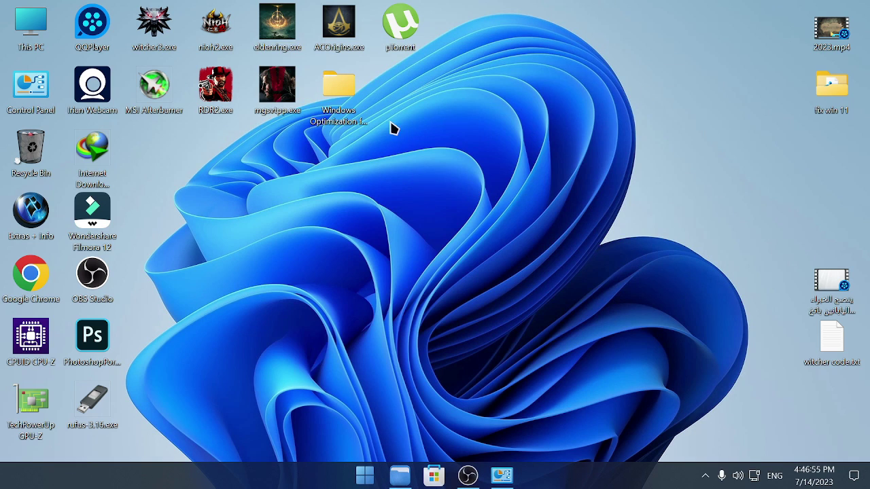
# Add the RAGE 2 FitGirl Repack torrent from Downloads to µTorrent, saving in D:\, and check the completion of its files.
pyautogui.doubleClick(346, 97)
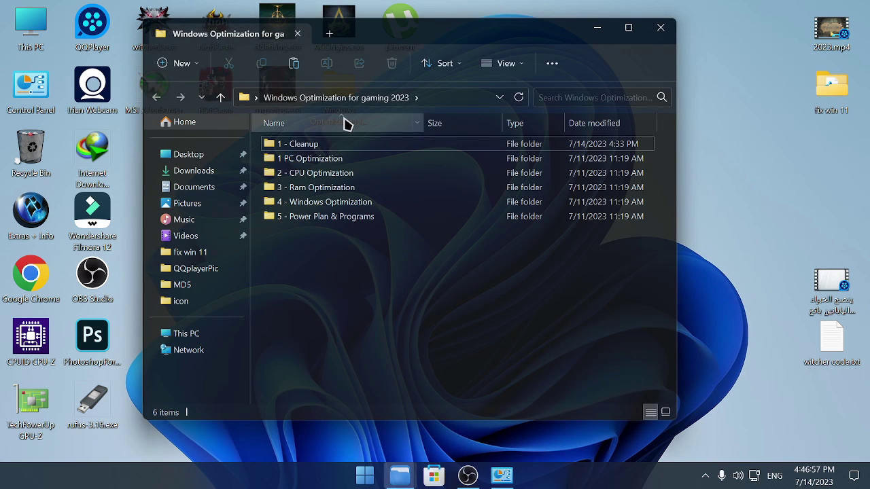
pyautogui.click(195, 172)
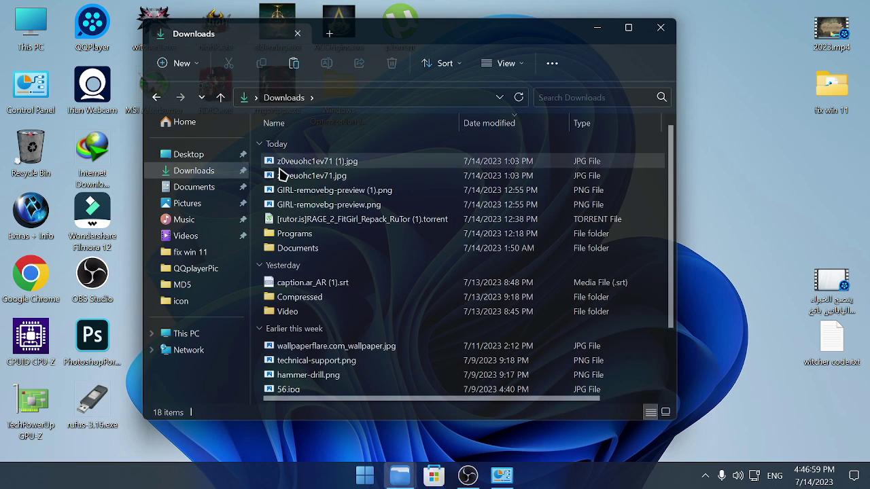
pyautogui.scroll(-2, 320, 231)
pyautogui.scroll(2, 319, 251)
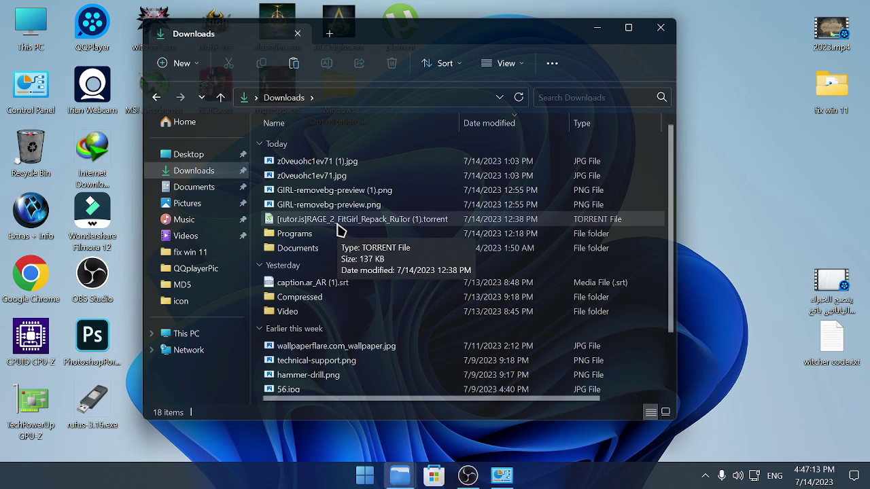
pyautogui.doubleClick(337, 225)
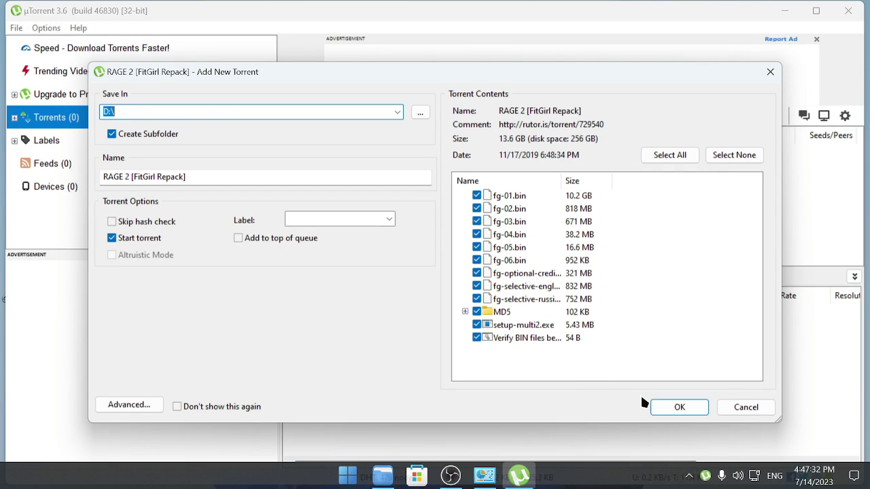
pyautogui.click(680, 406)
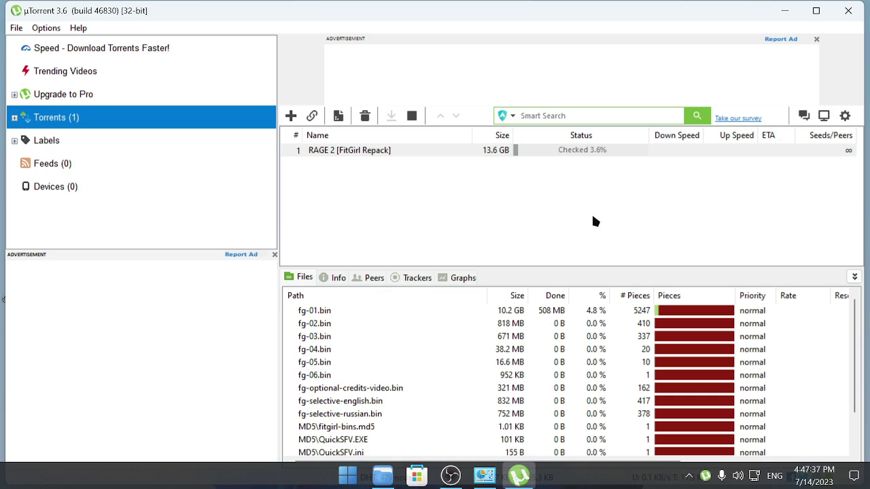
pyautogui.scroll(-1, 614, 329)
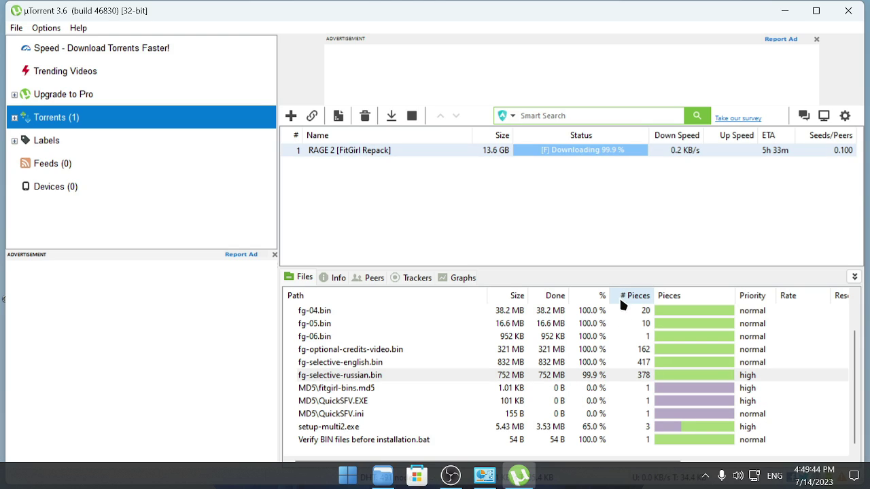
pyautogui.scroll(1, 613, 354)
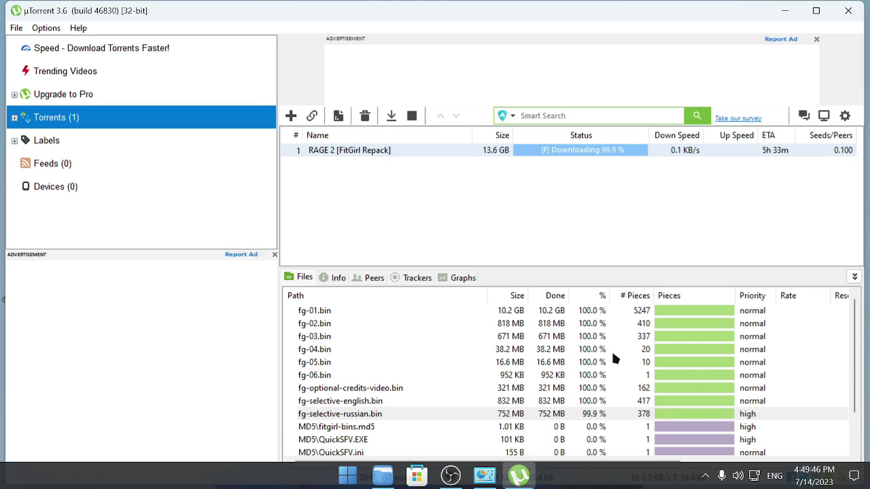
pyautogui.scroll(-1, 614, 338)
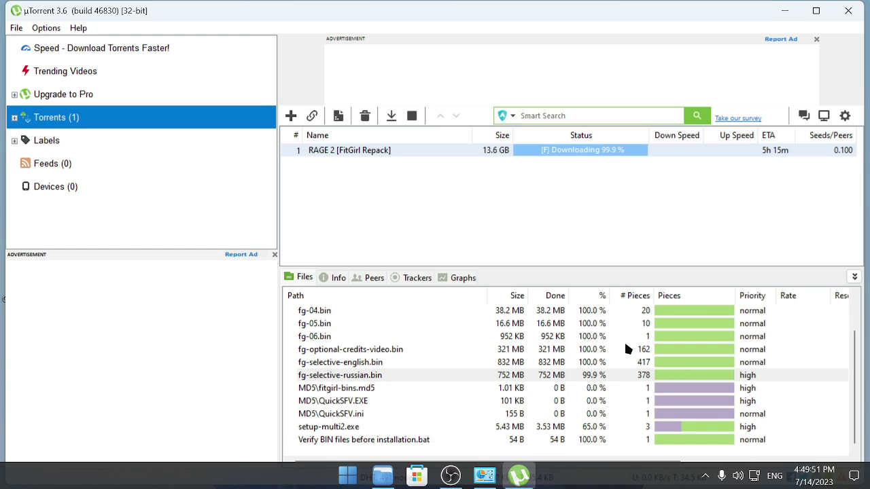
# Stop the RAGE 2 [FitGirl Repack] torrent and remove it from the list, closing µTorrent and the file window.
pyautogui.rightClick(619, 152)
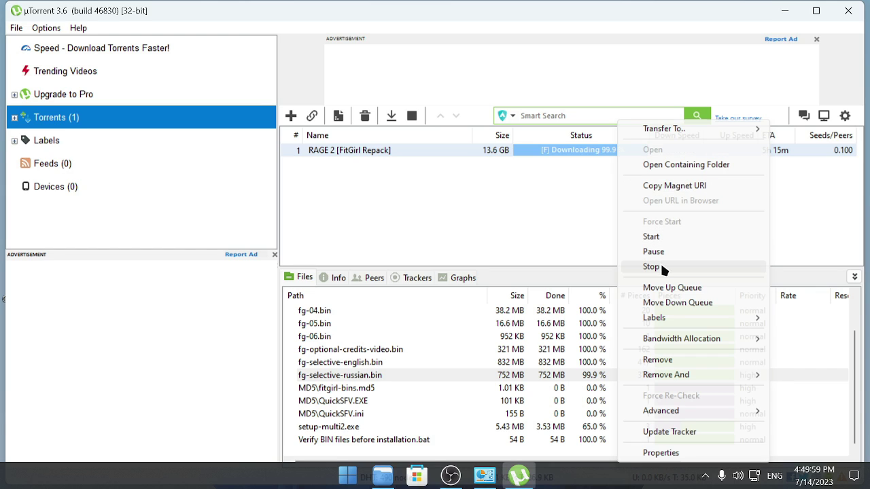
pyautogui.click(660, 266)
pyautogui.rightClick(625, 155)
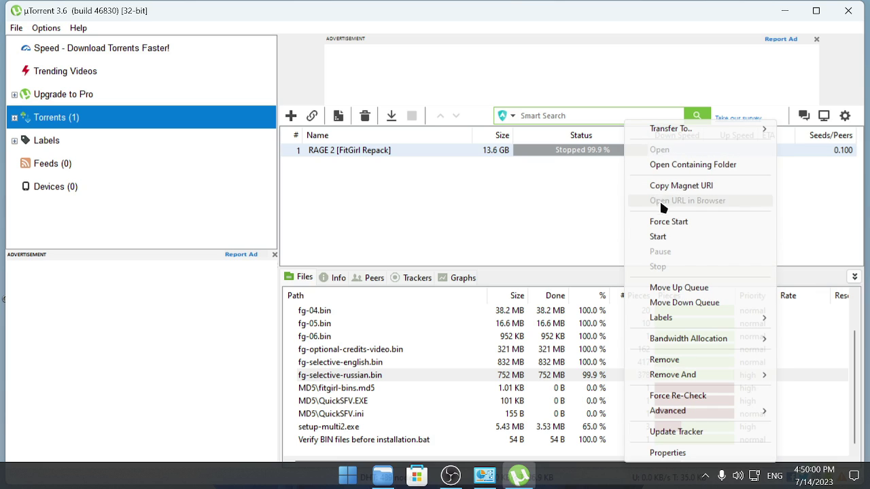
pyautogui.click(672, 359)
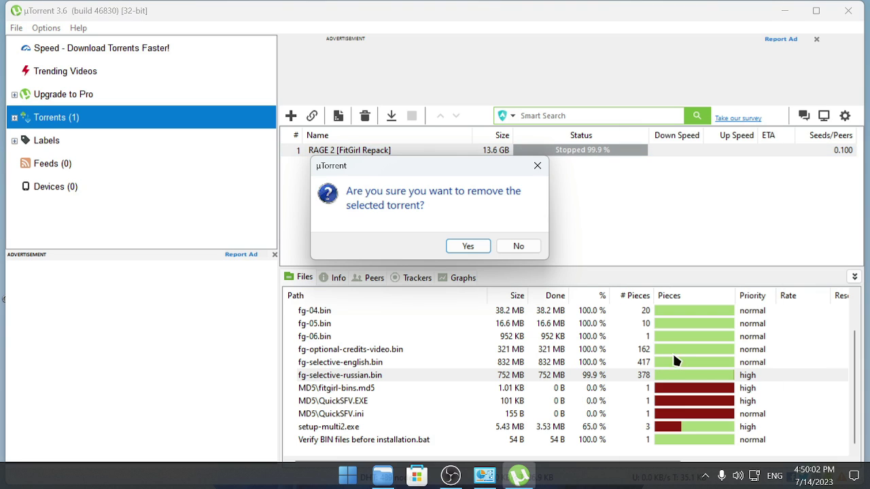
pyautogui.click(479, 249)
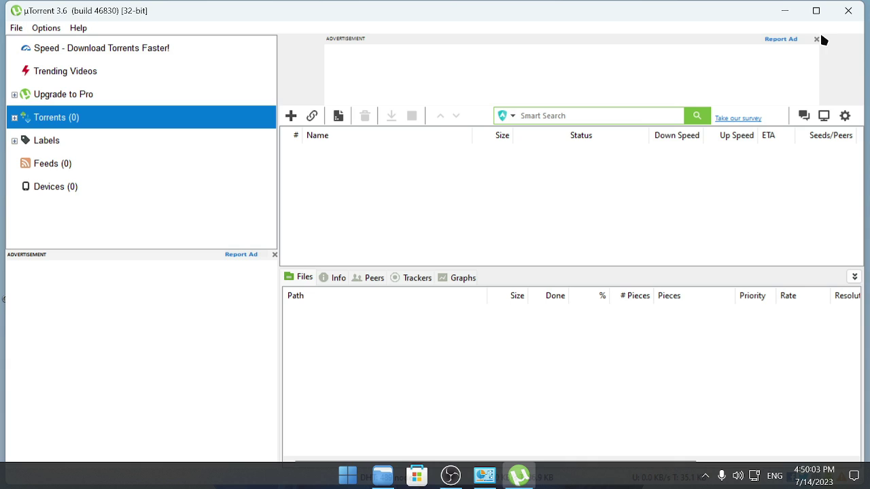
pyautogui.click(847, 11)
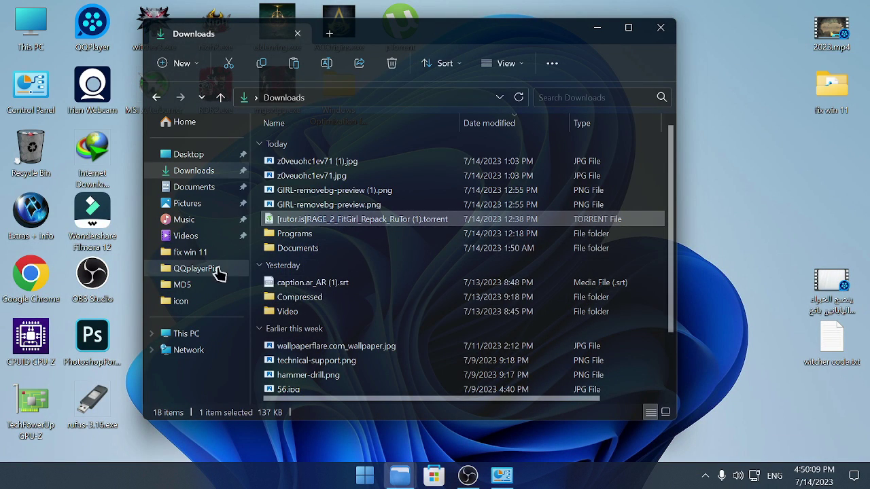
pyautogui.click(220, 335)
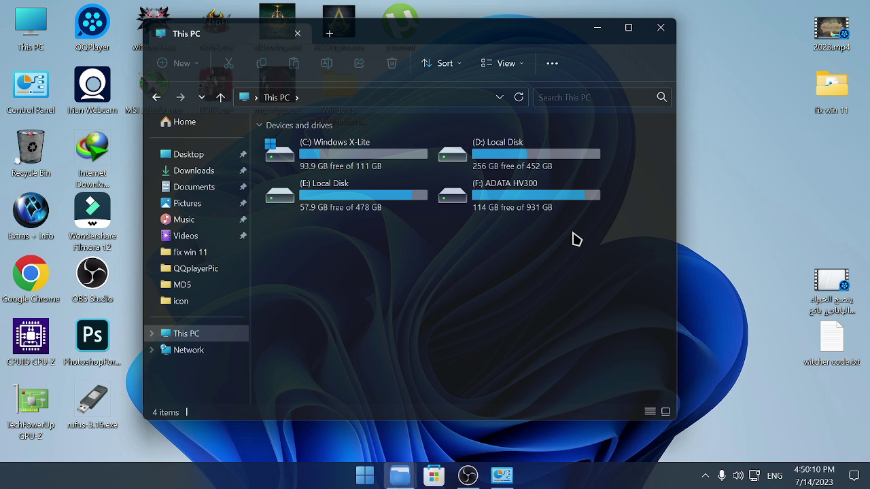
pyautogui.click(662, 29)
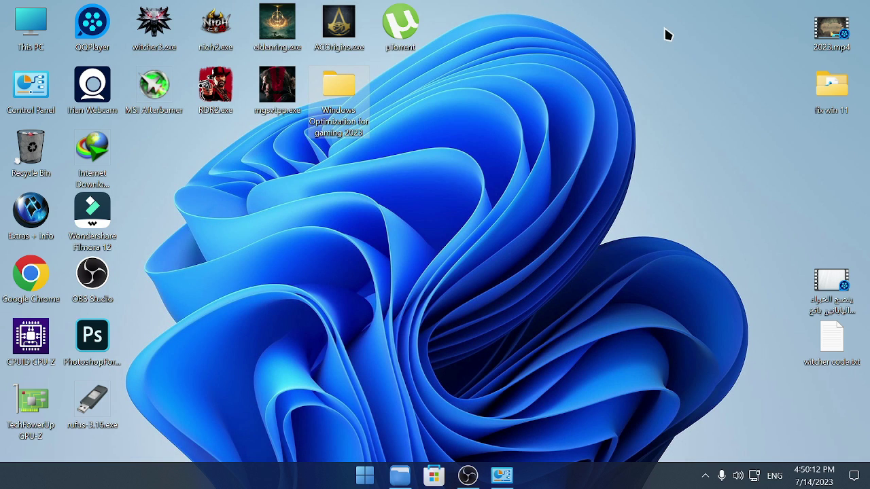